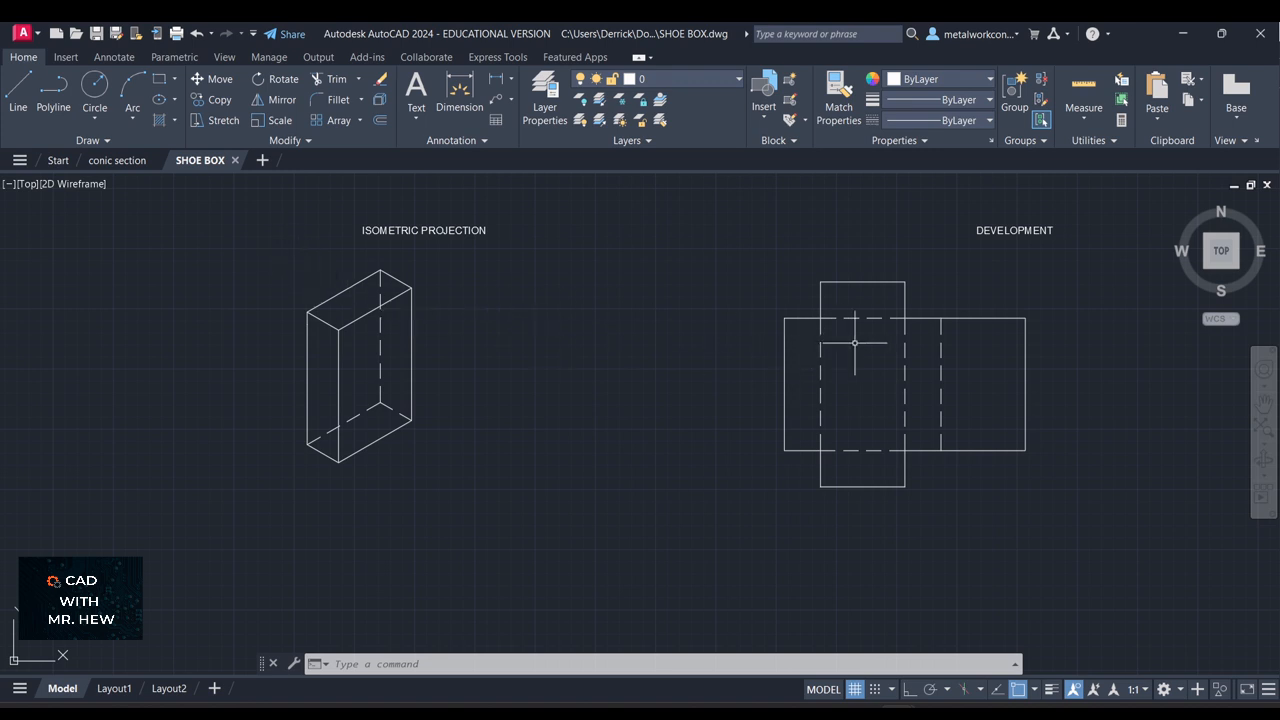
# - Draw a narrow upright rectangle about 24 units wide with lines, inside the left half of the development's dashed centre panel
pyautogui.click(20, 92)
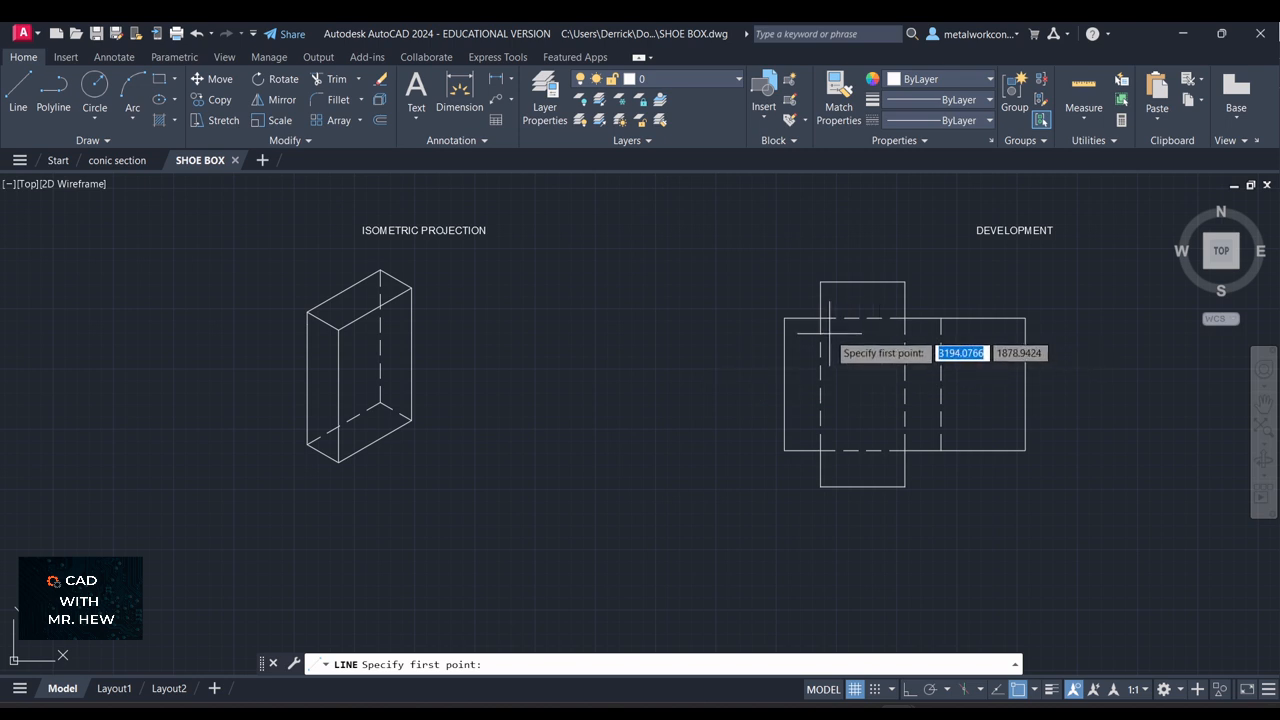
pyautogui.click(829, 333)
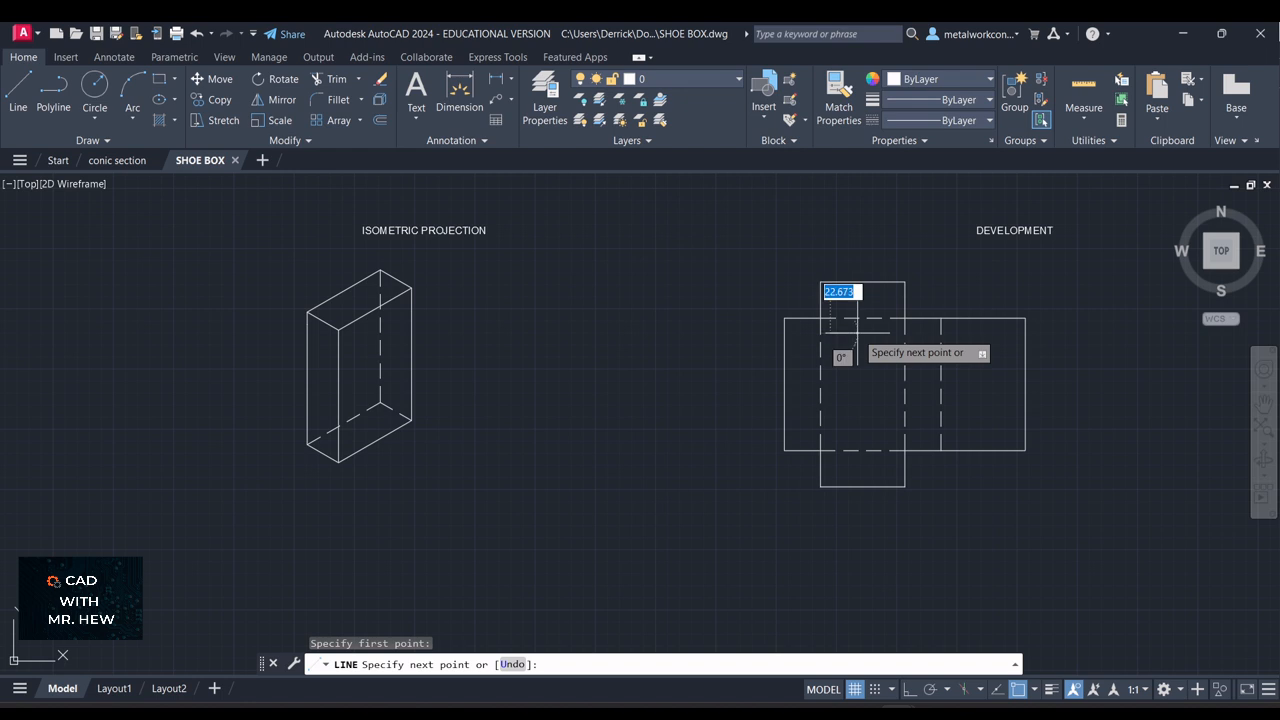
pyautogui.click(858, 333)
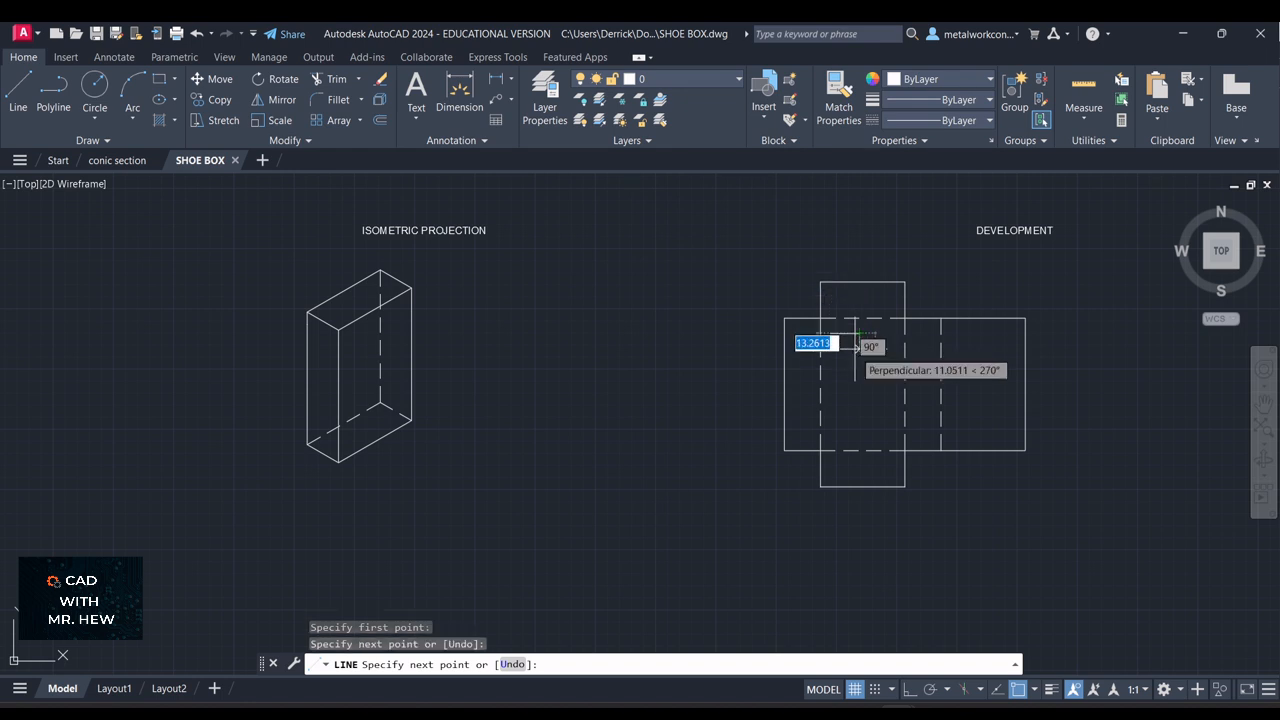
pyautogui.click(859, 435)
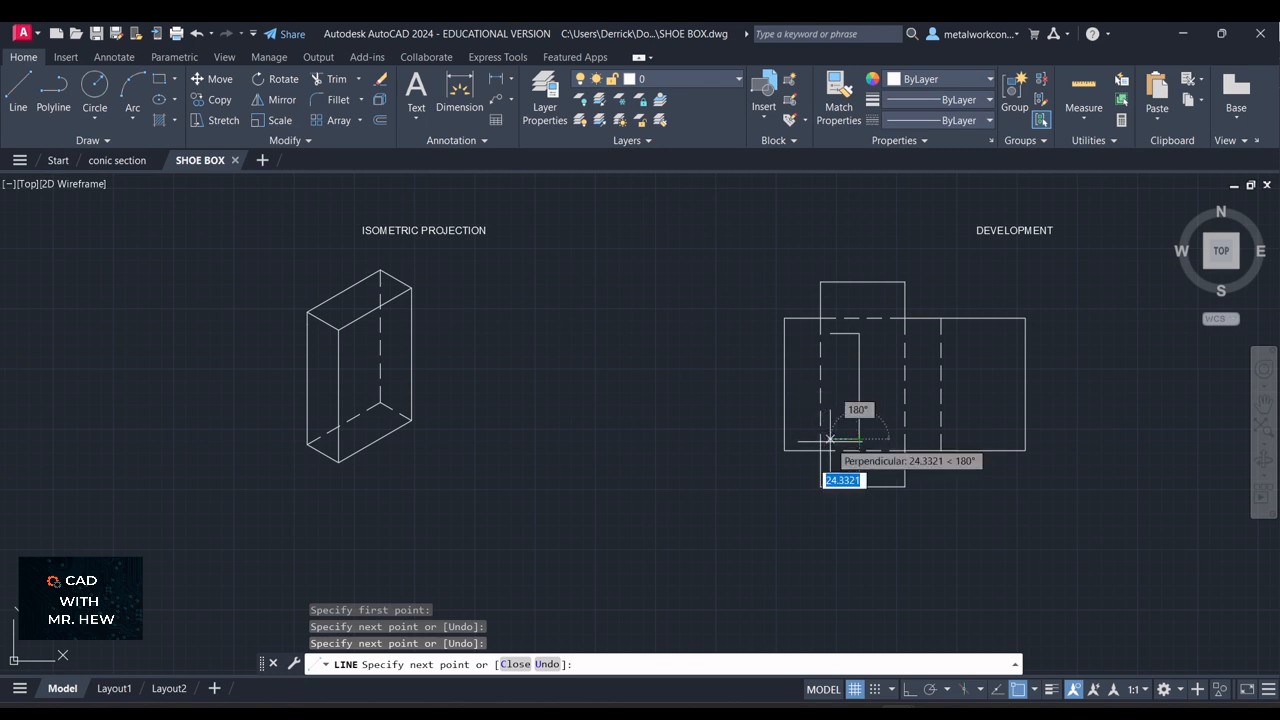
pyautogui.click(830, 438)
pyautogui.click(830, 333)
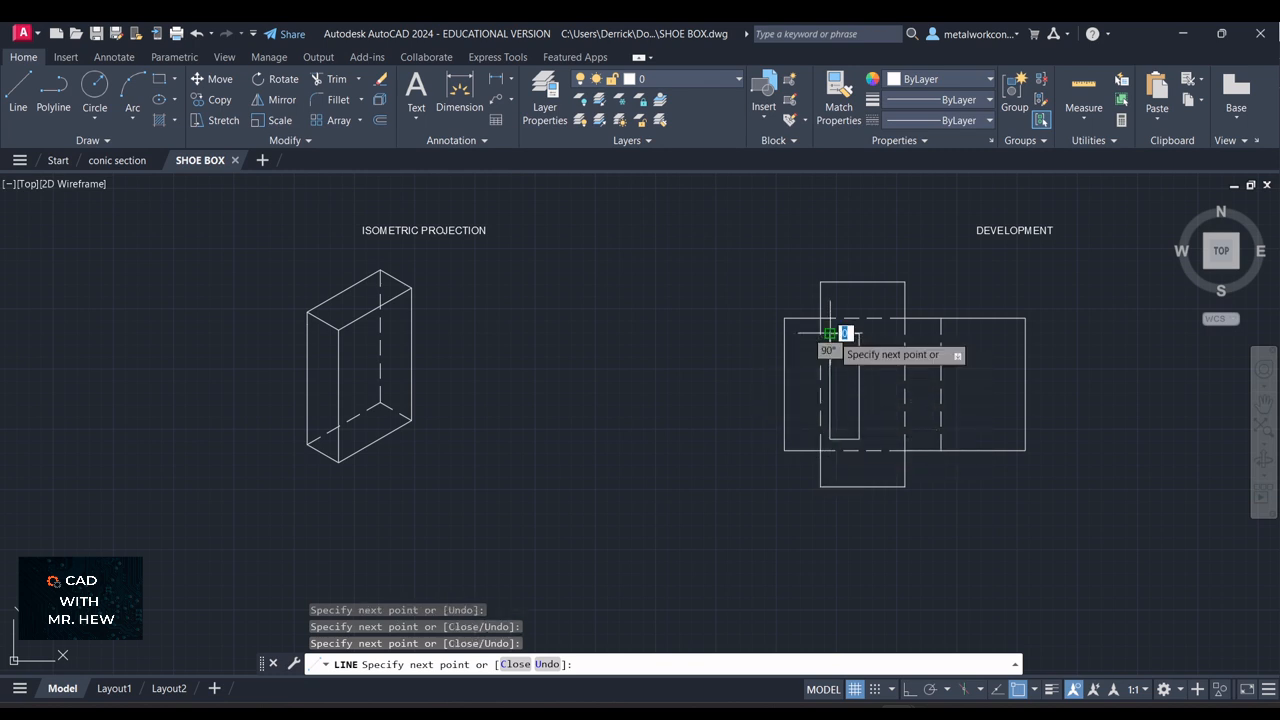
pyautogui.press('Return')
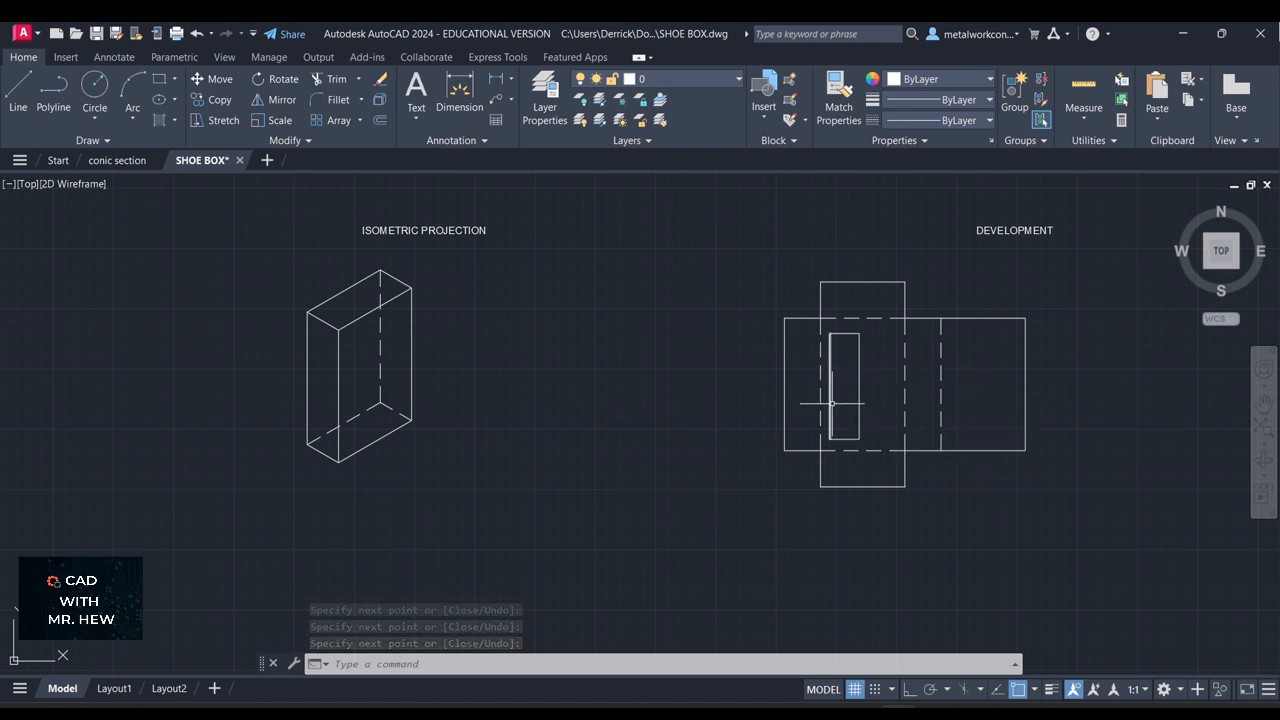
# - Draw a line across the lower third of the narrow rectangle and a short vertical line rising from its middle
pyautogui.press('Return')
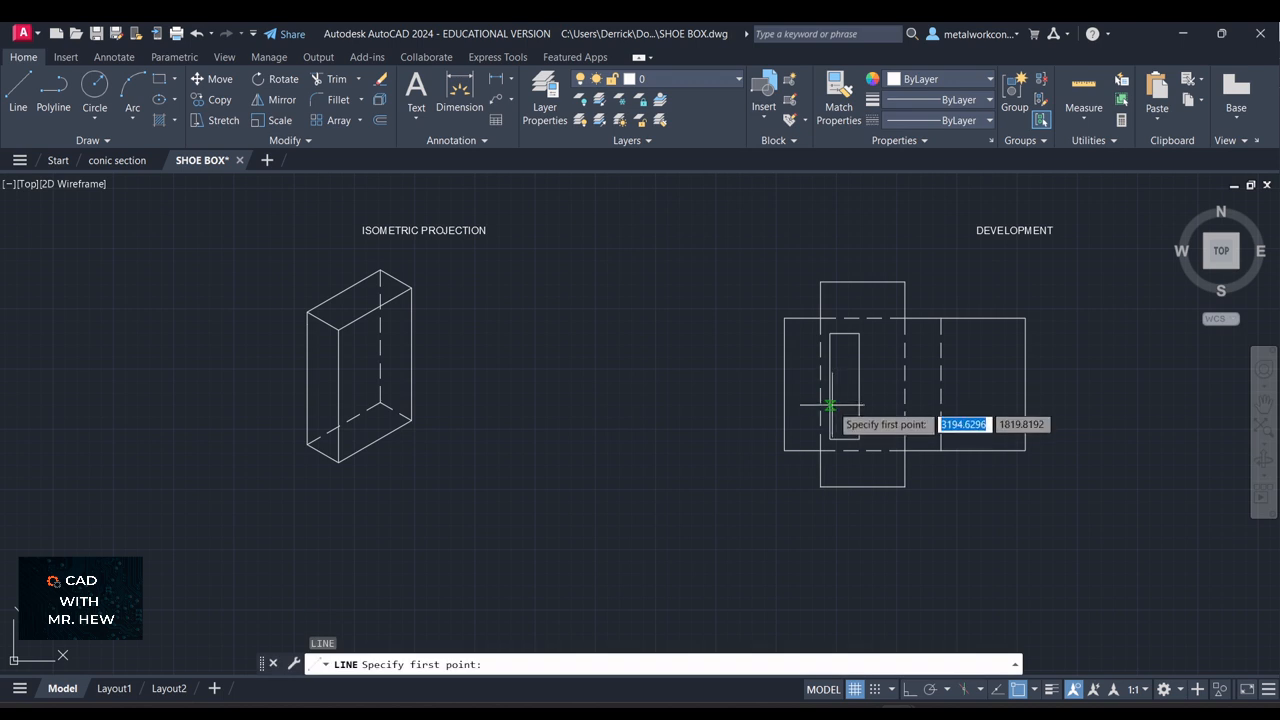
pyautogui.click(831, 436)
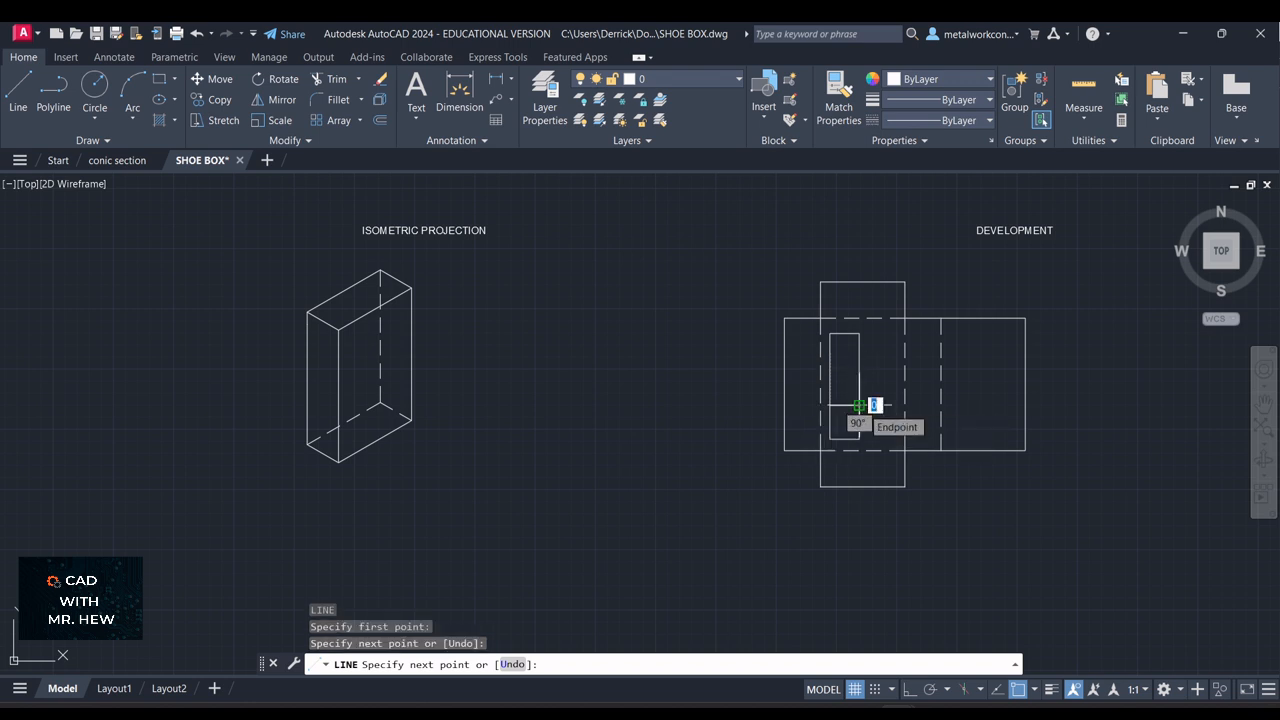
pyautogui.press('Return')
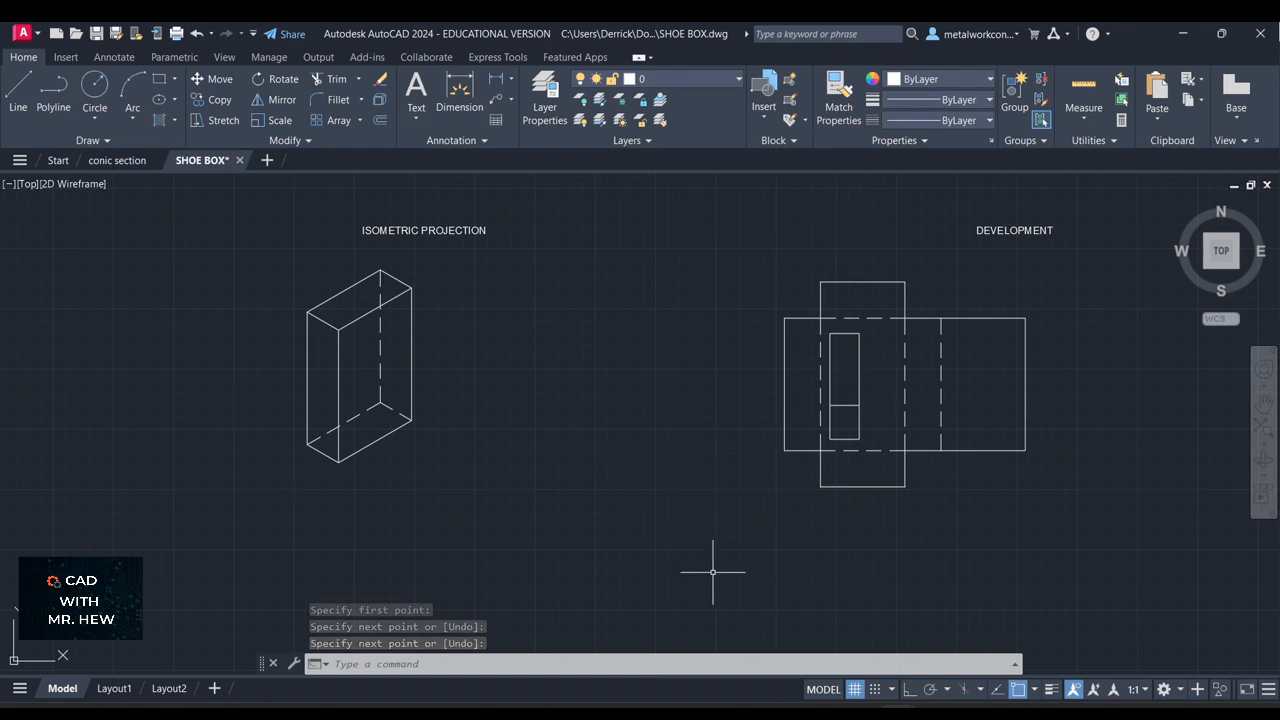
pyautogui.press('Return')
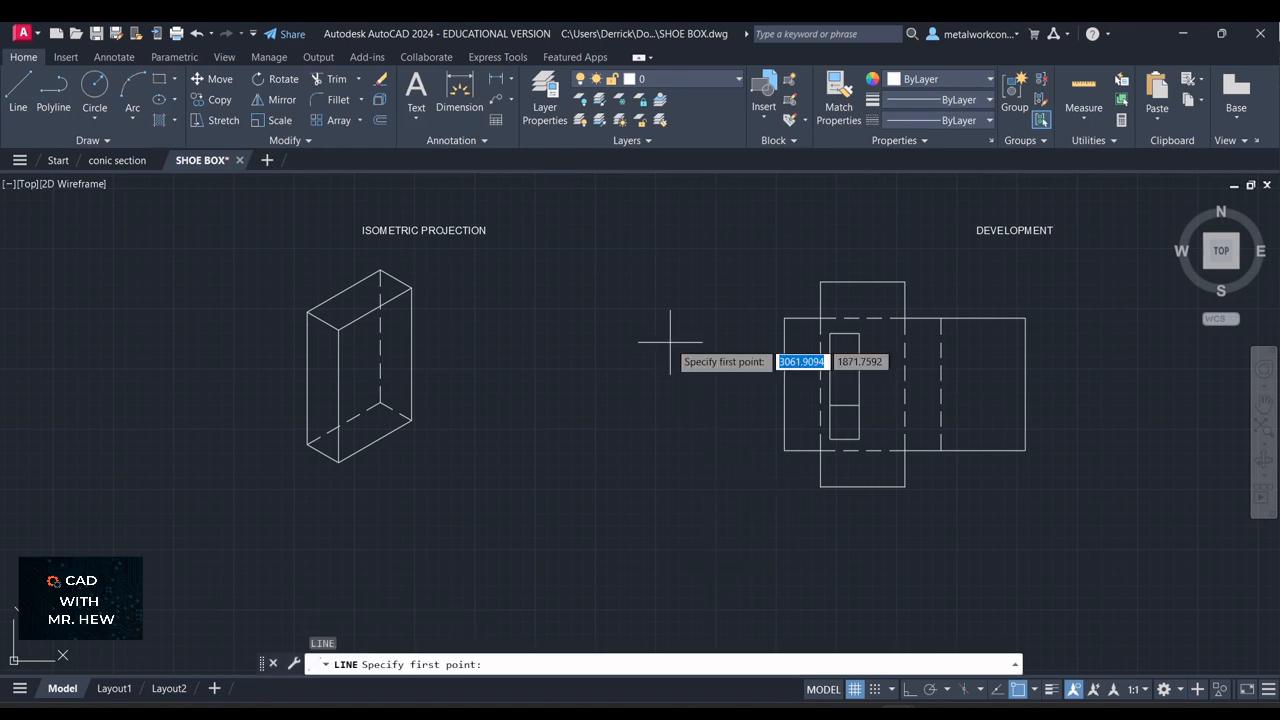
pyautogui.click(845, 366)
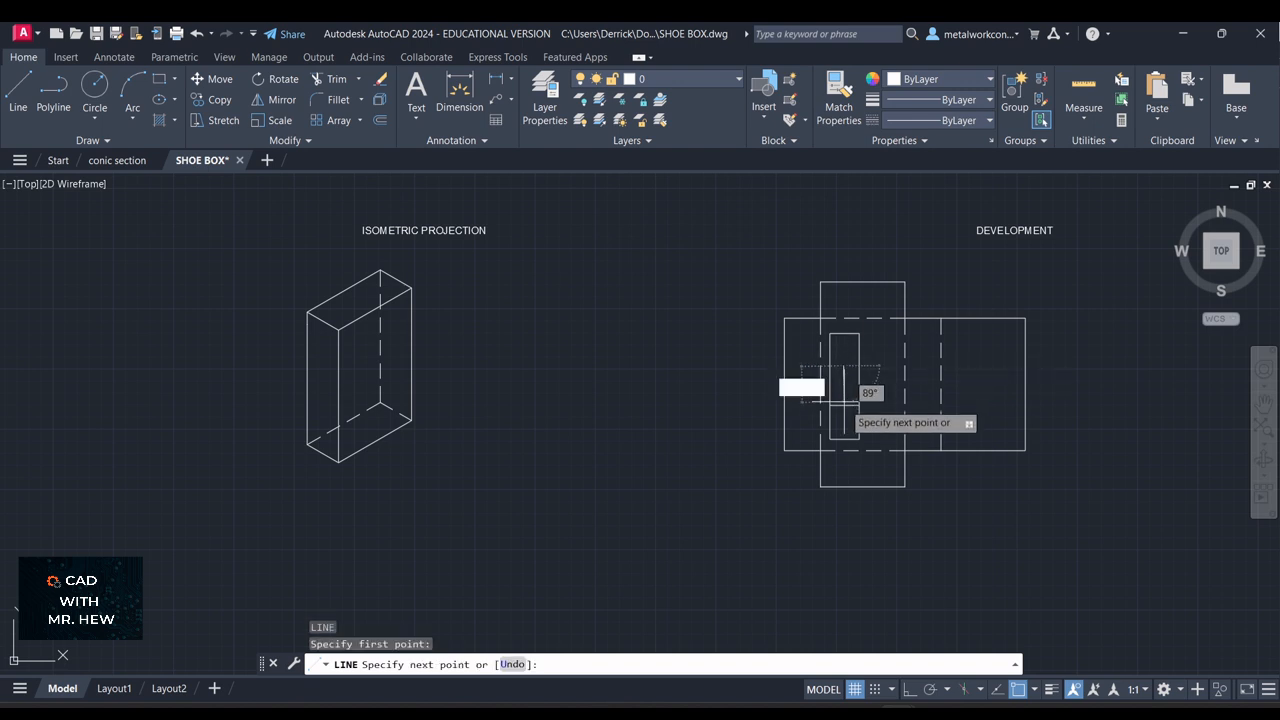
pyautogui.click(845, 405)
pyautogui.press('Return')
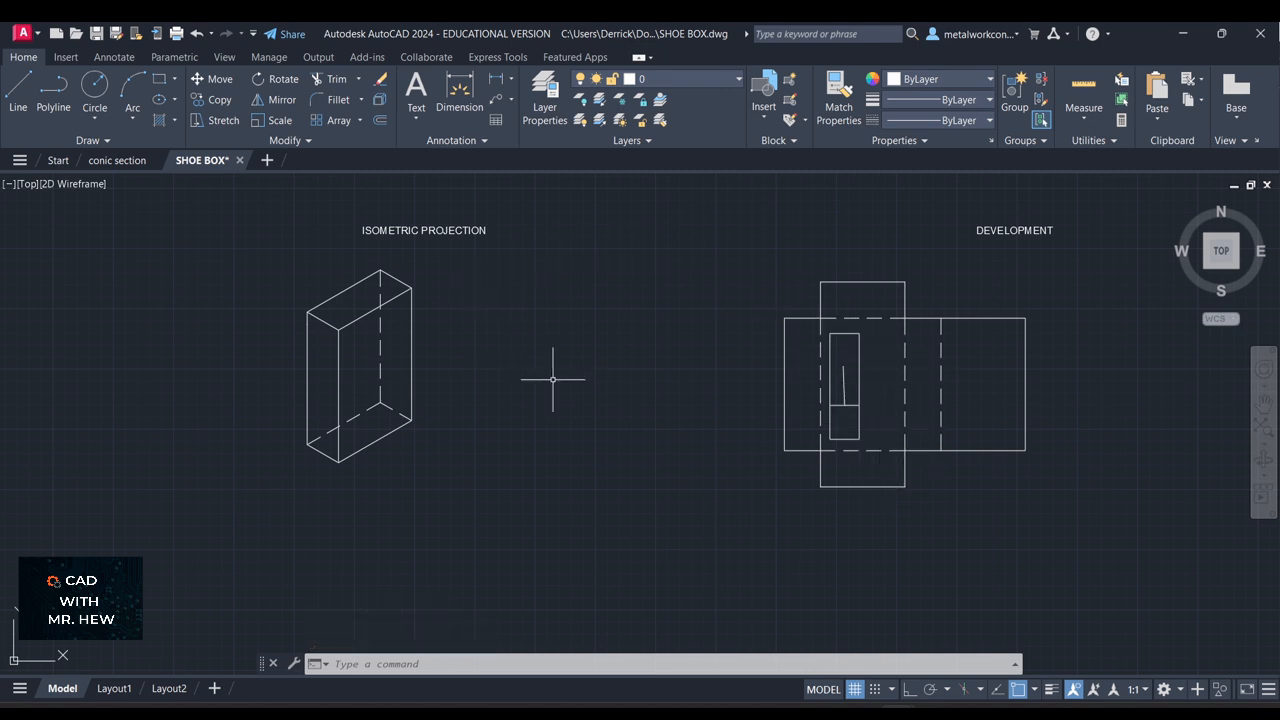
# - With object snap off and ortho on, draw a second narrow rectangle about 88 units tall beside the first in the centre panel
pyautogui.write('l')
pyautogui.press('Return')
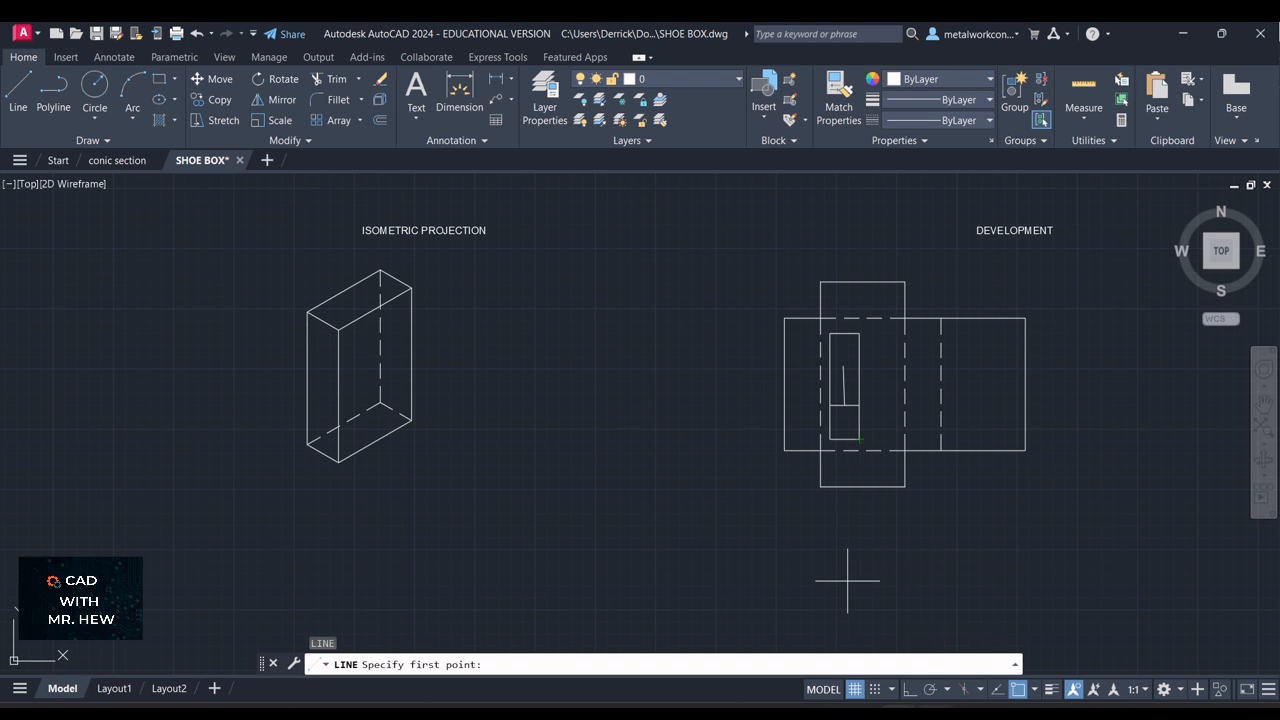
pyautogui.click(1017, 690)
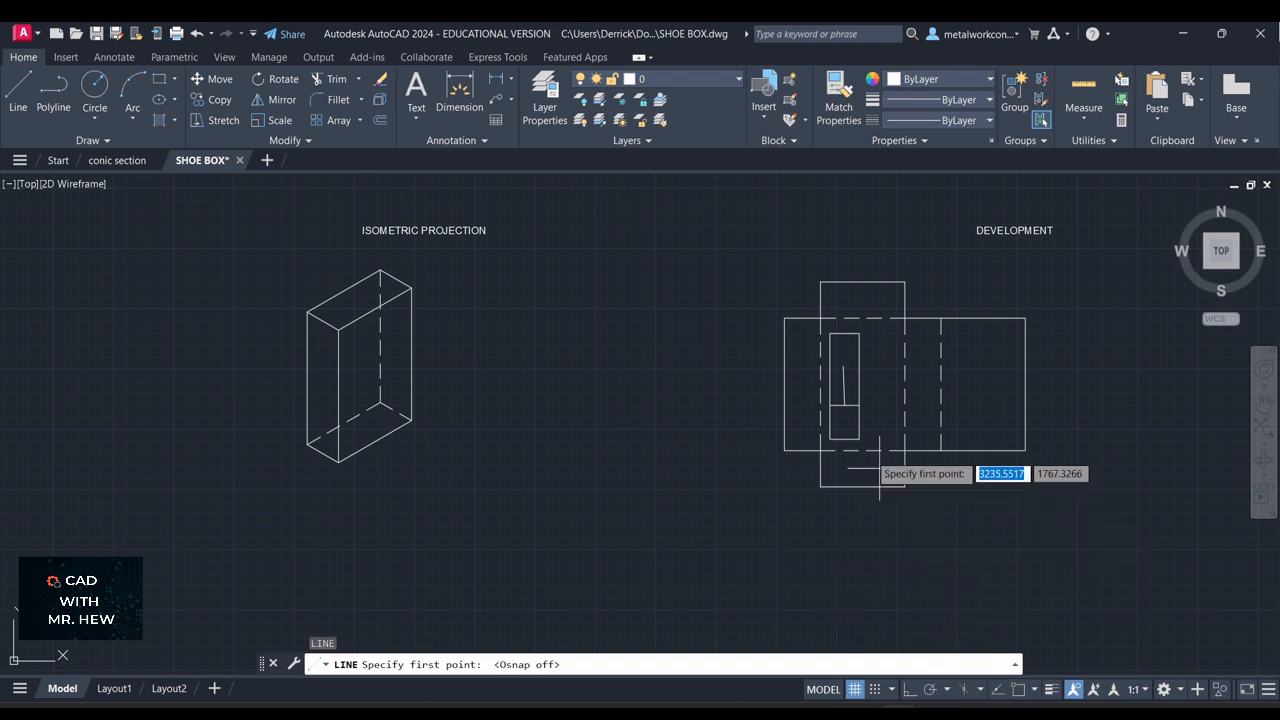
pyautogui.click(873, 440)
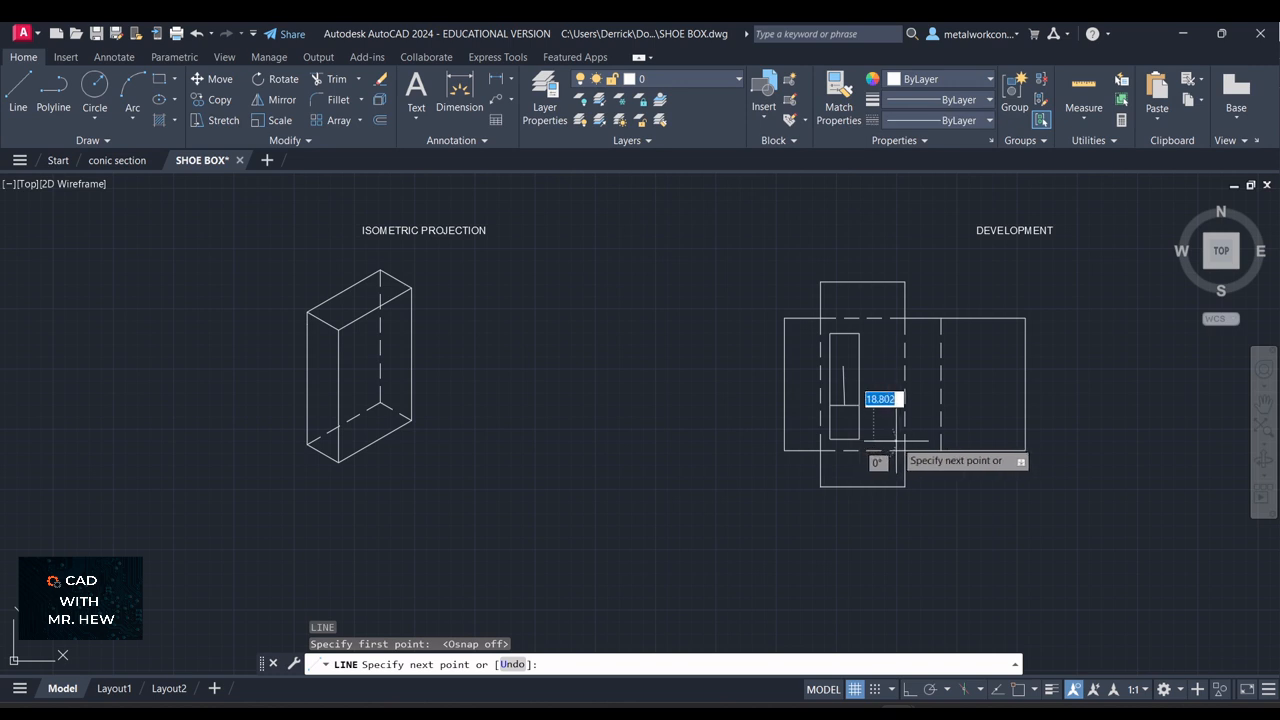
pyautogui.click(897, 440)
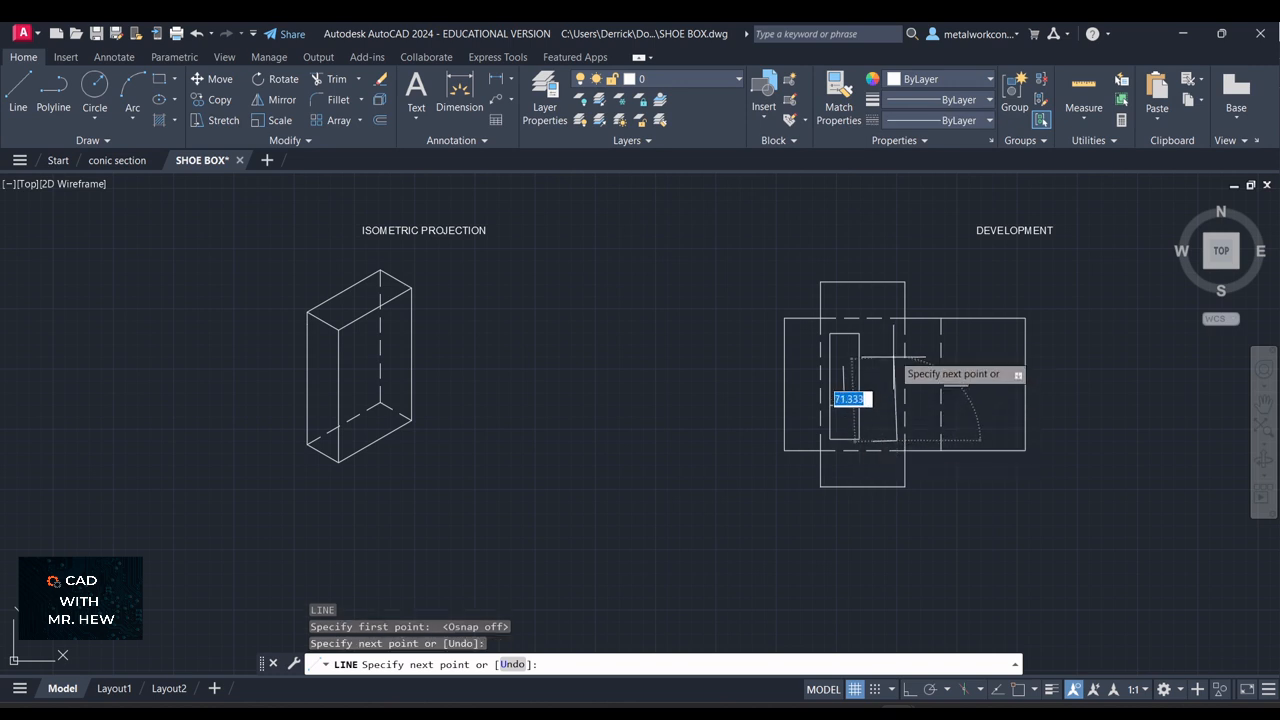
pyautogui.click(909, 689)
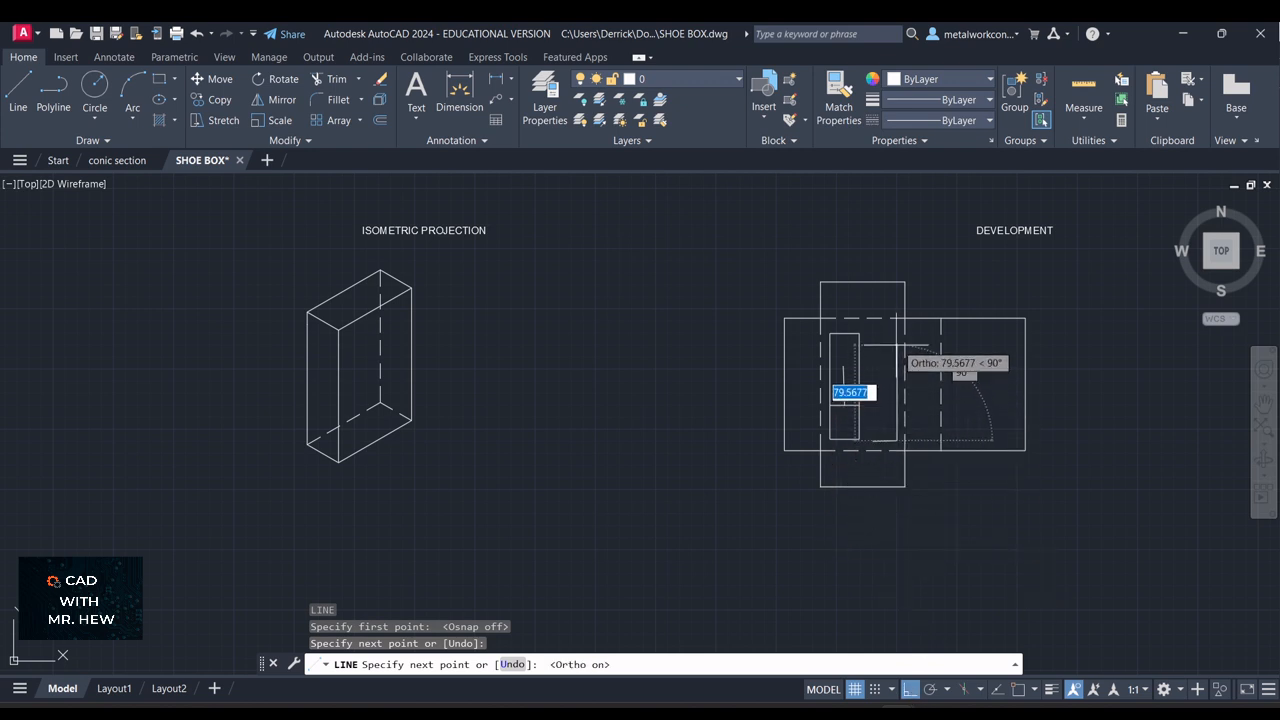
pyautogui.click(897, 318)
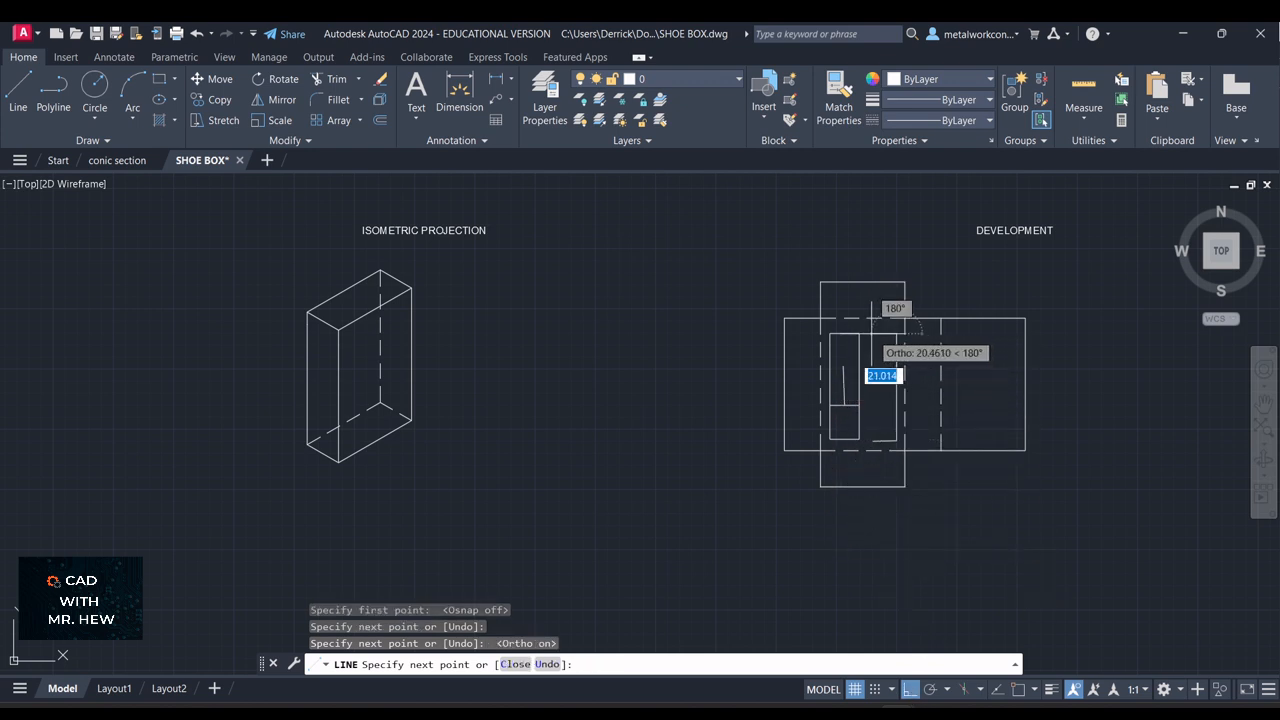
pyautogui.click(868, 333)
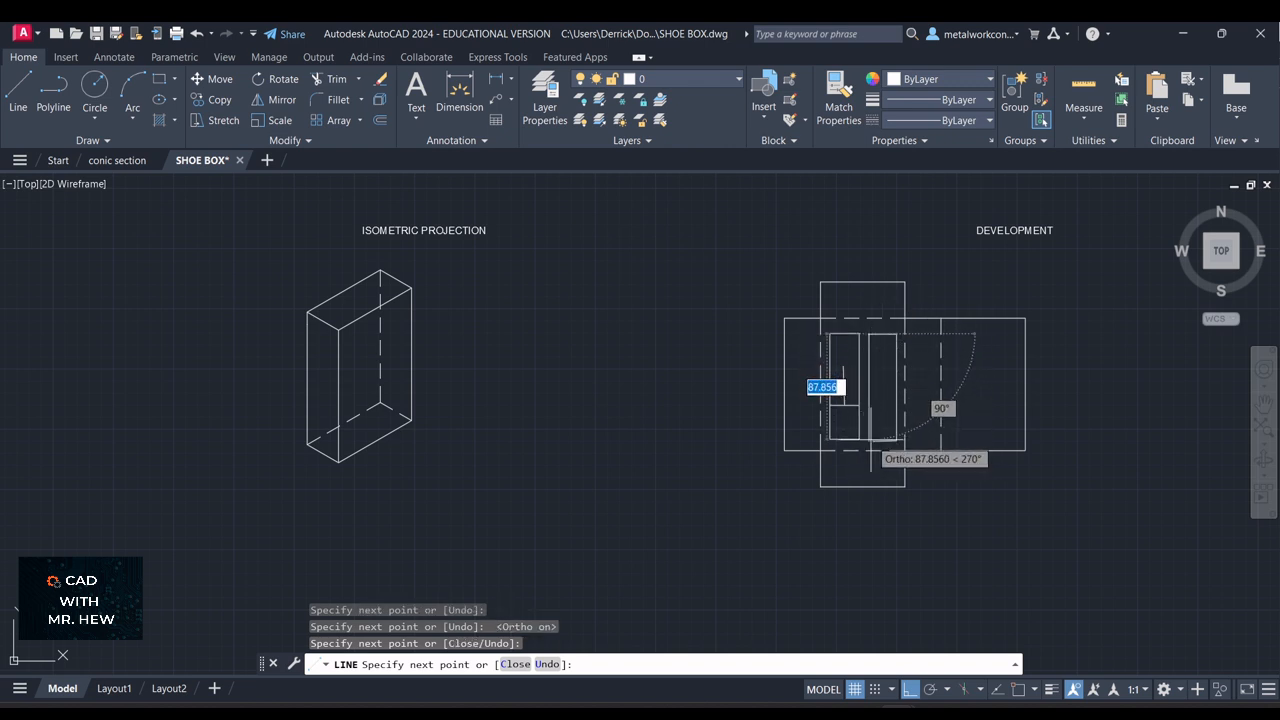
pyautogui.click(868, 439)
pyautogui.press('Return')
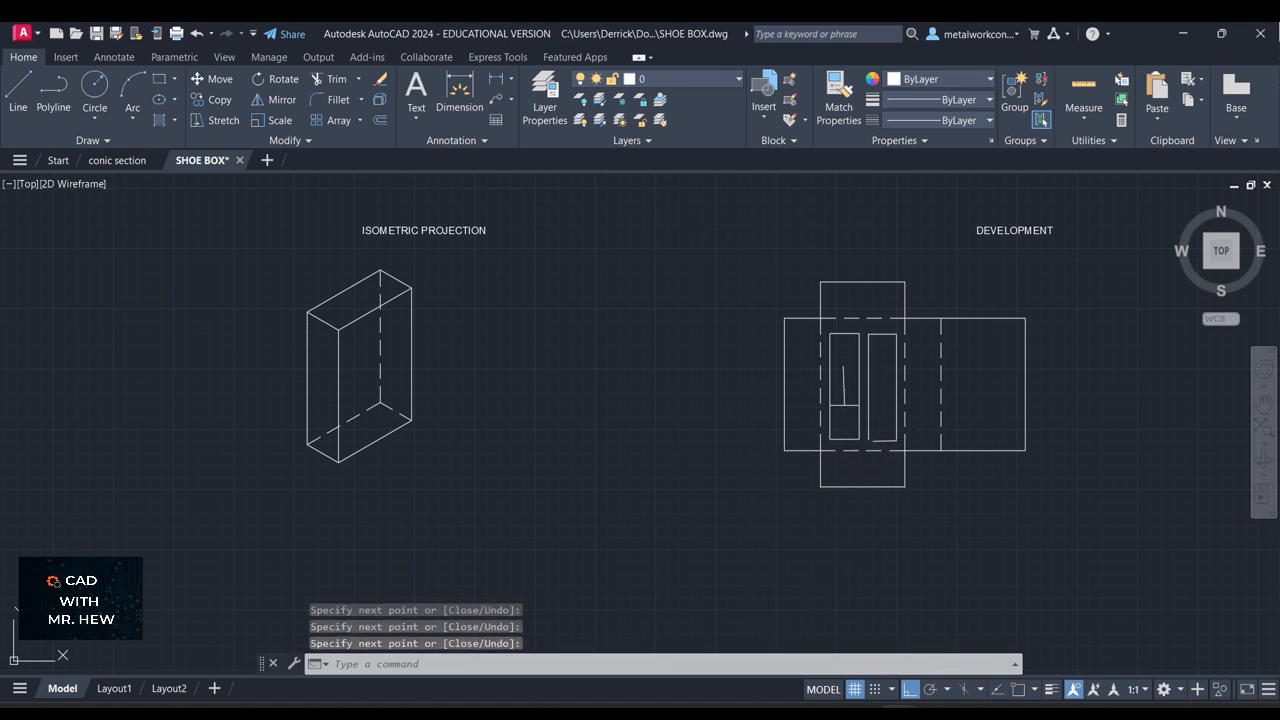
# - Draw a line across the lower third of the second rectangle and a vertical line about 32 units long up from its middle
pyautogui.press('Return')
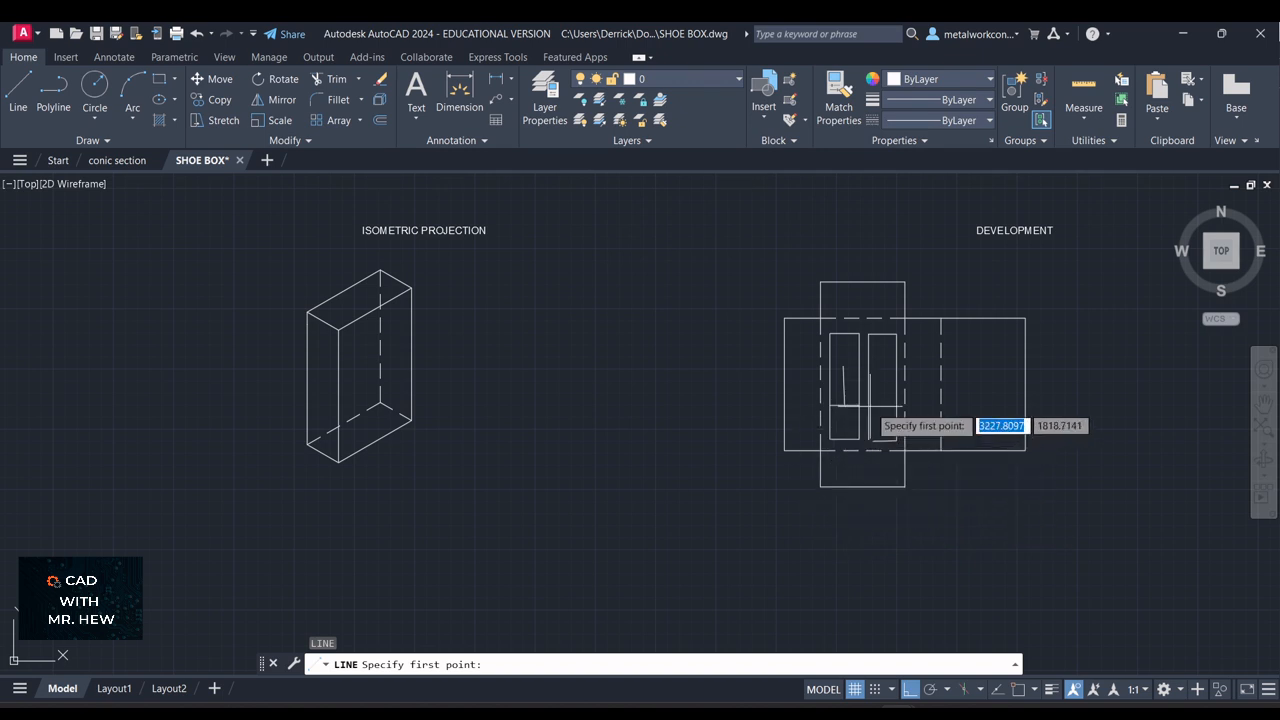
pyautogui.click(866, 406)
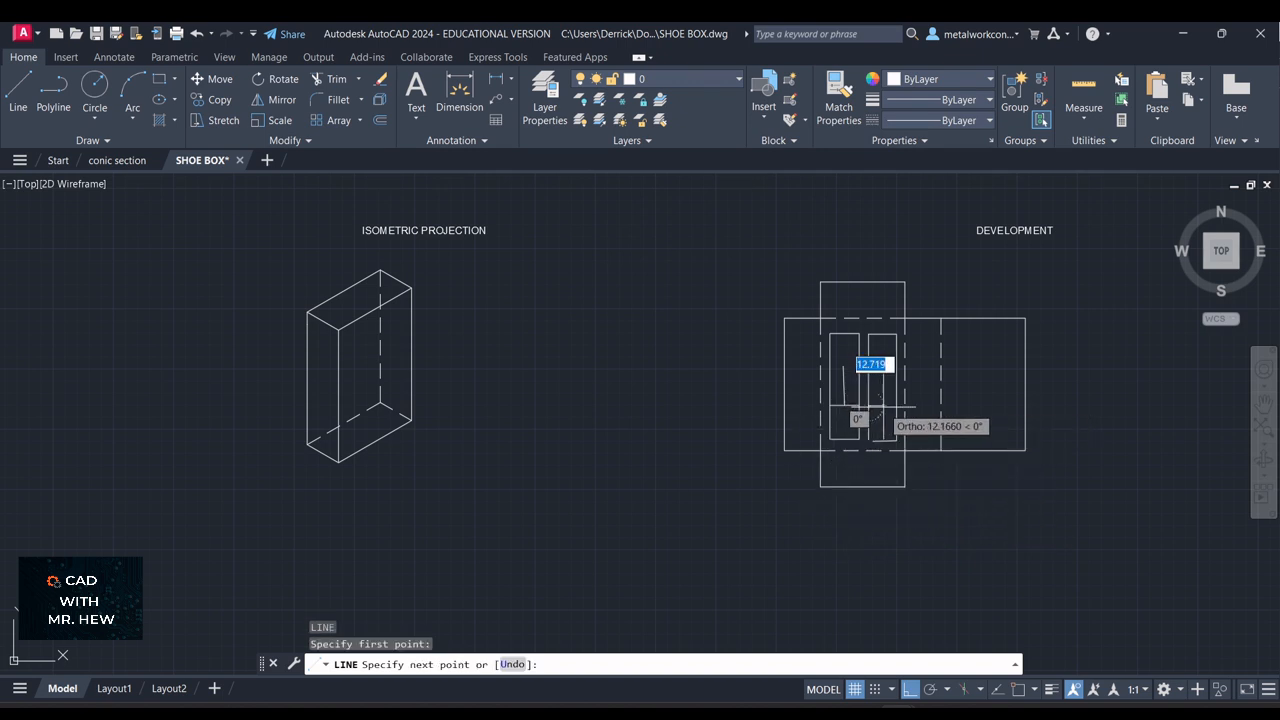
pyautogui.click(892, 417)
pyautogui.press('Return')
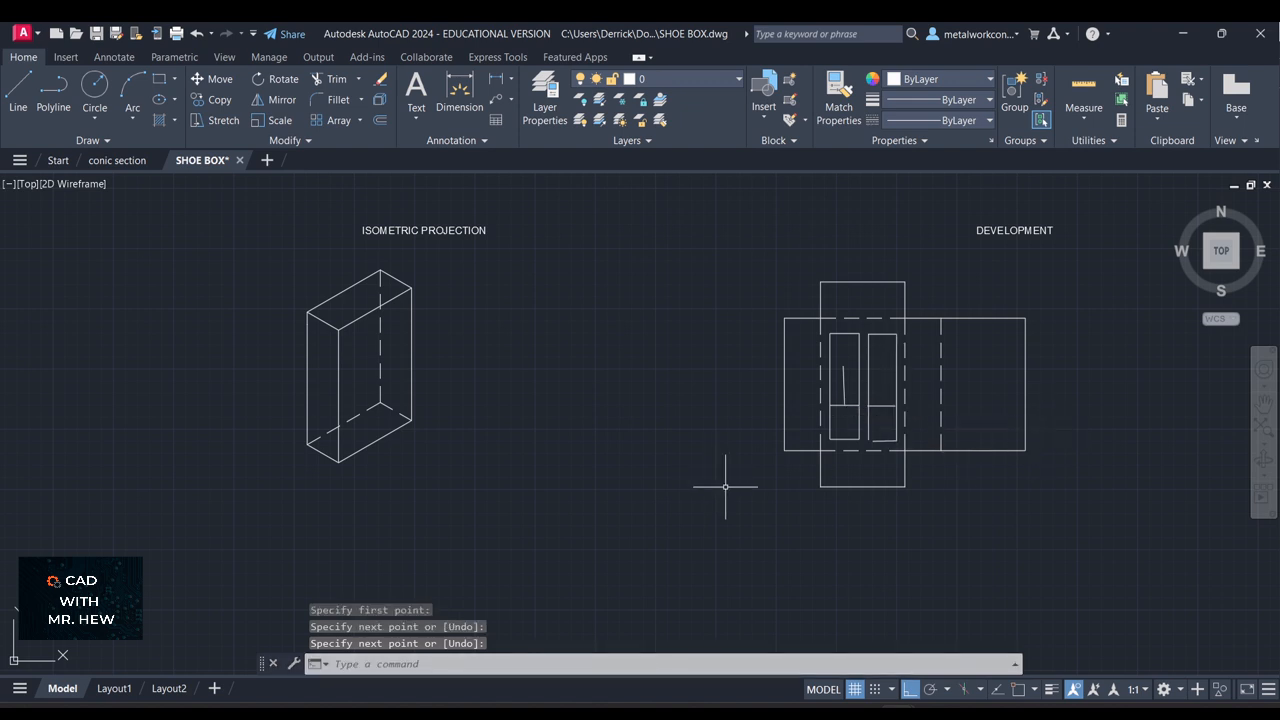
pyautogui.press('Return')
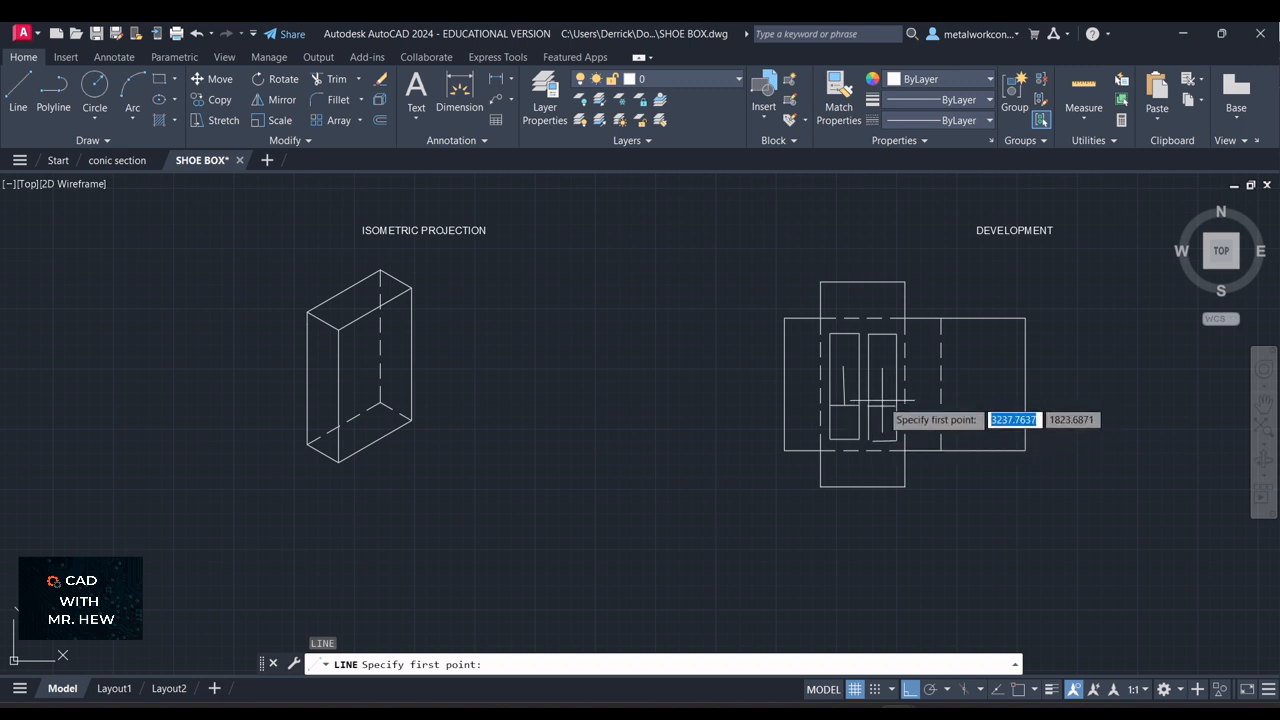
pyautogui.click(884, 410)
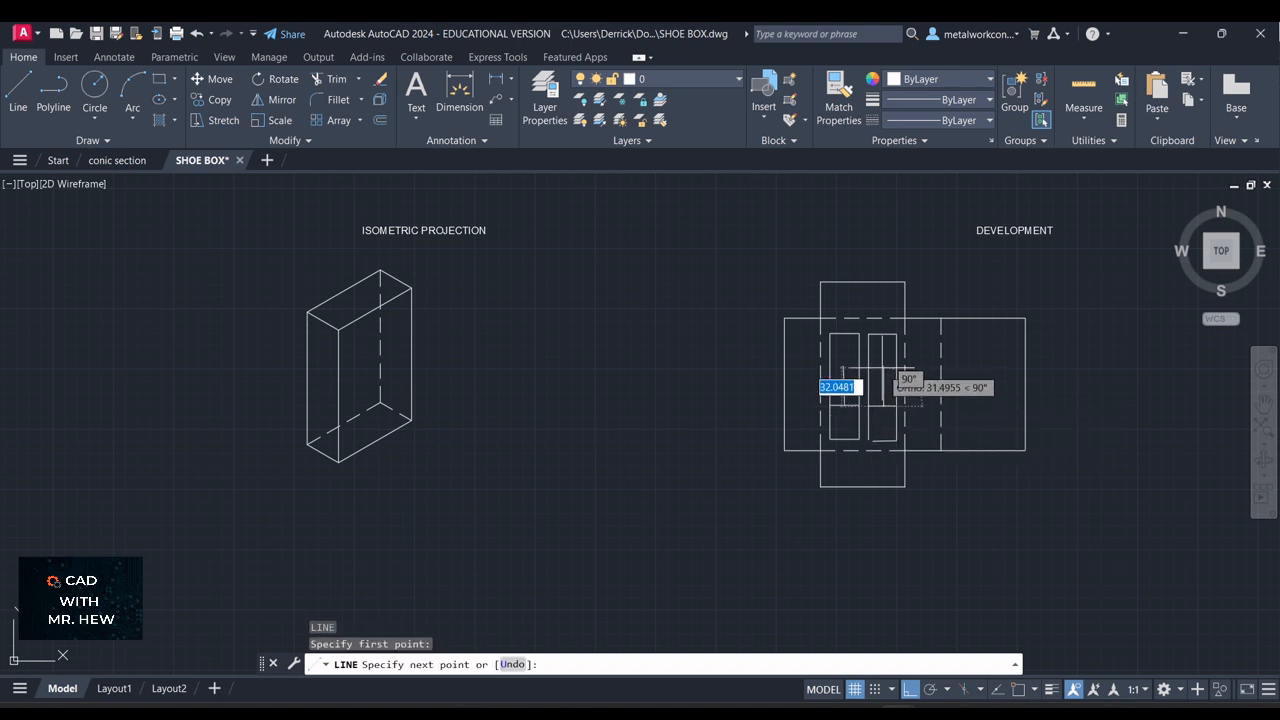
pyautogui.click(882, 367)
pyautogui.press('Return')
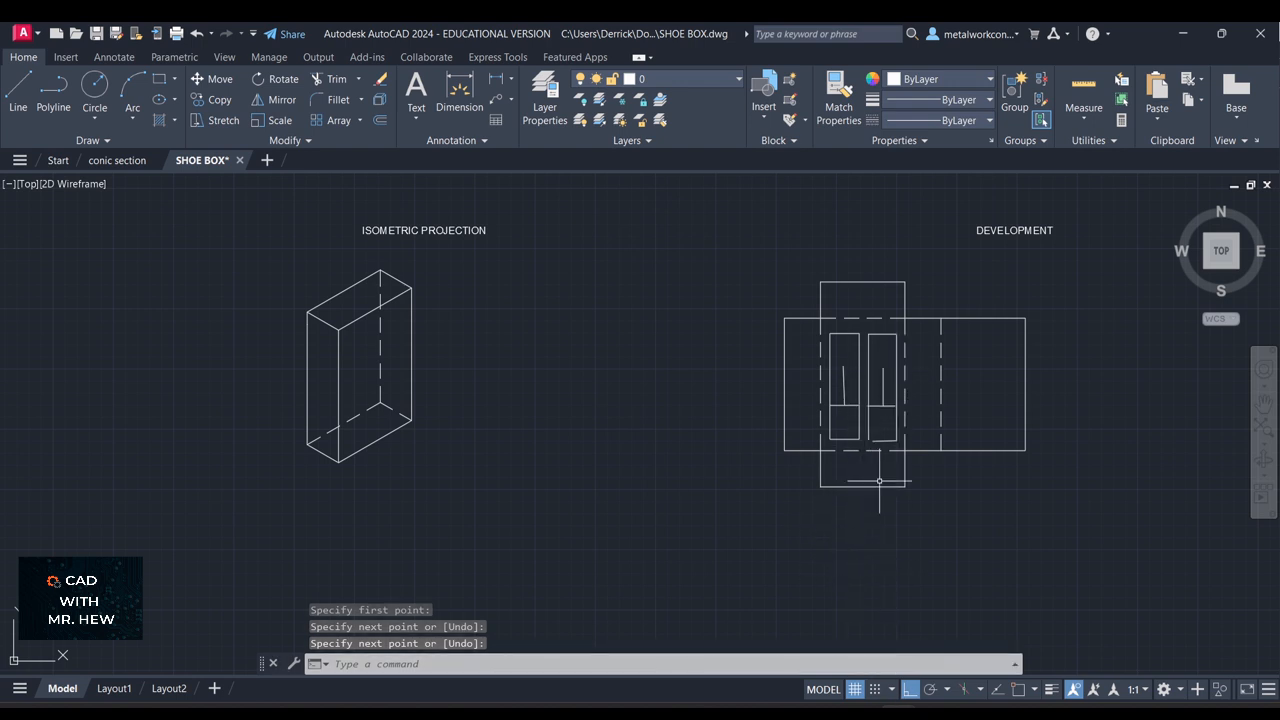
# - Draw a short horizontal line about 14 units long across the lower end of the second rectangle's vertical centre line
pyautogui.write('l')
pyautogui.press('Return')
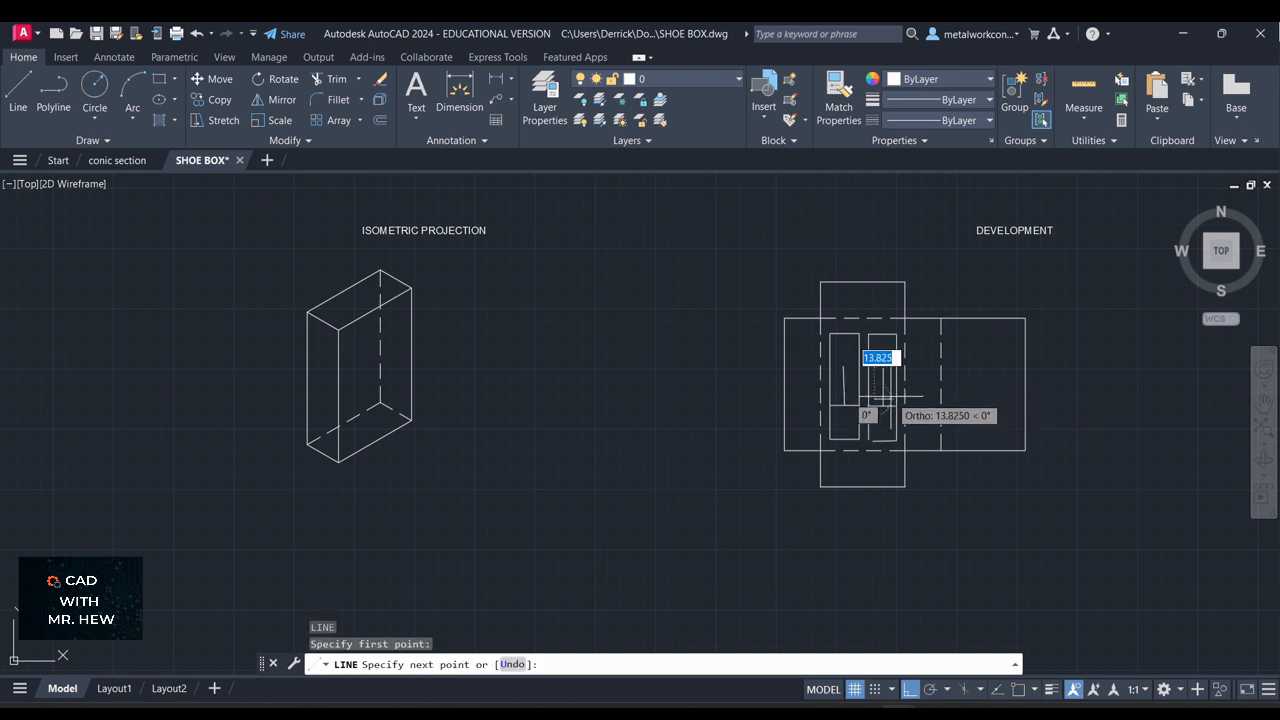
pyautogui.click(880, 400)
pyautogui.press('Return')
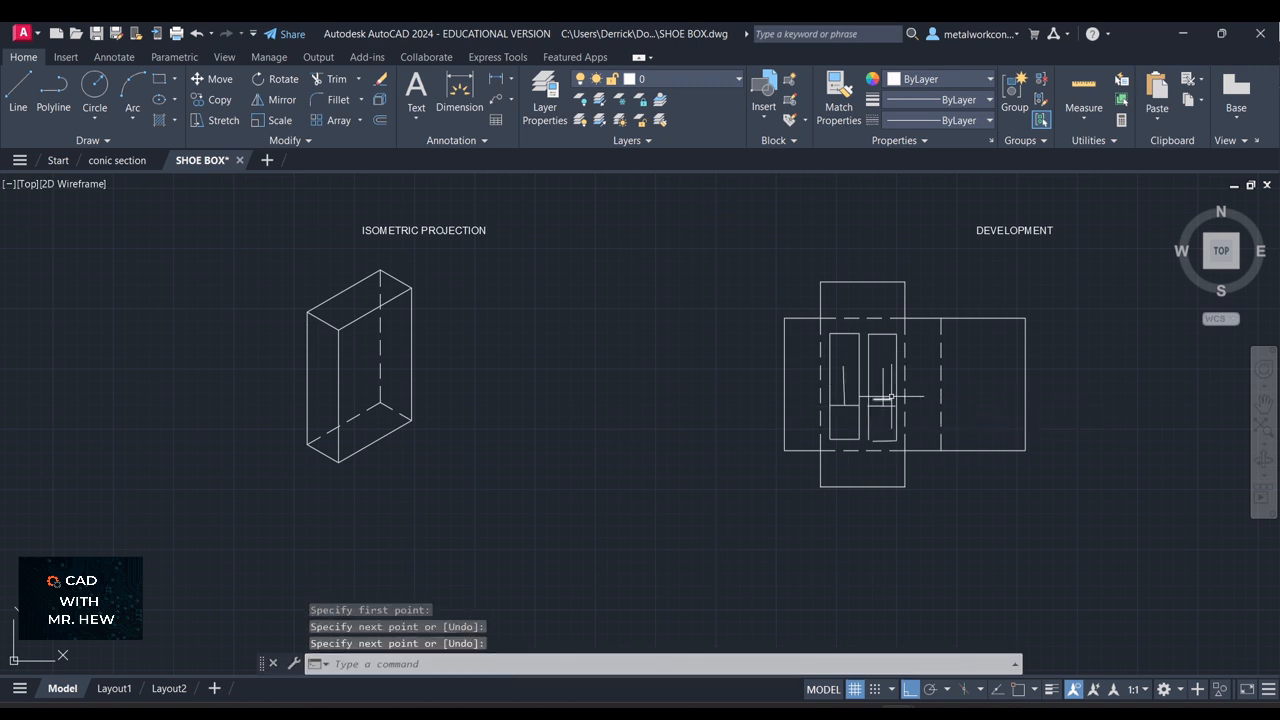
pyautogui.click(875, 388)
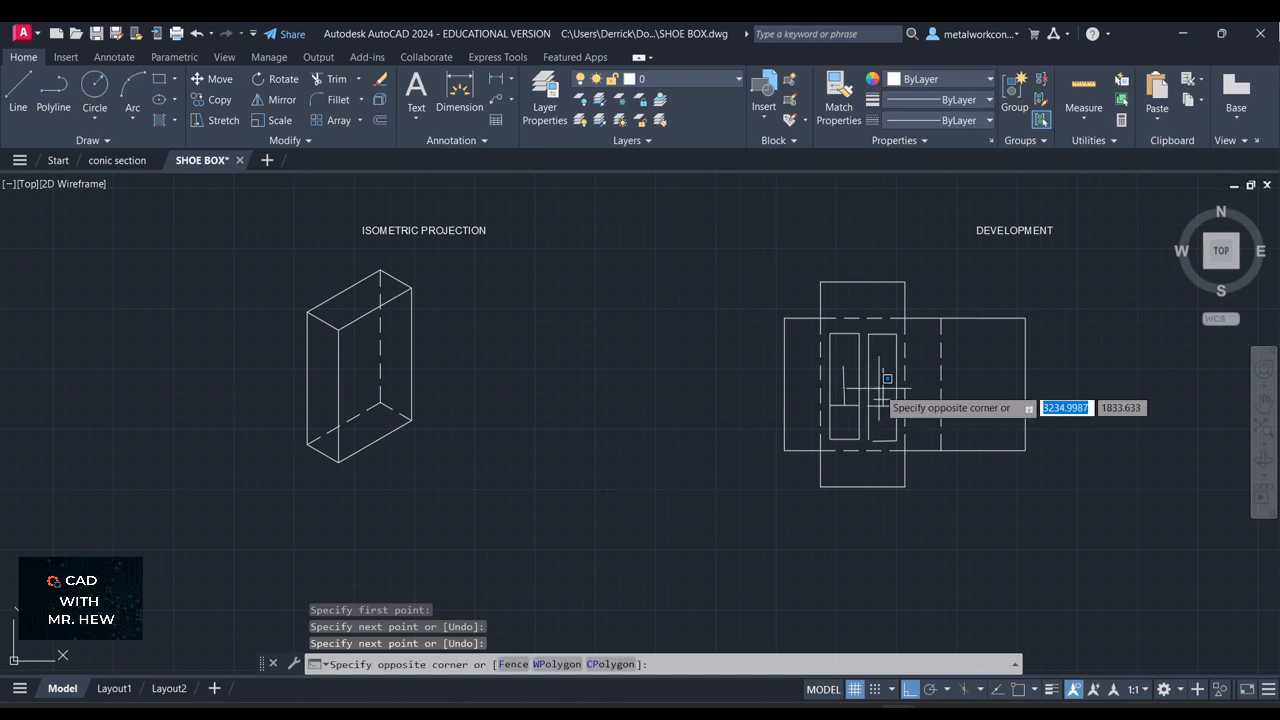
pyautogui.press('Return')
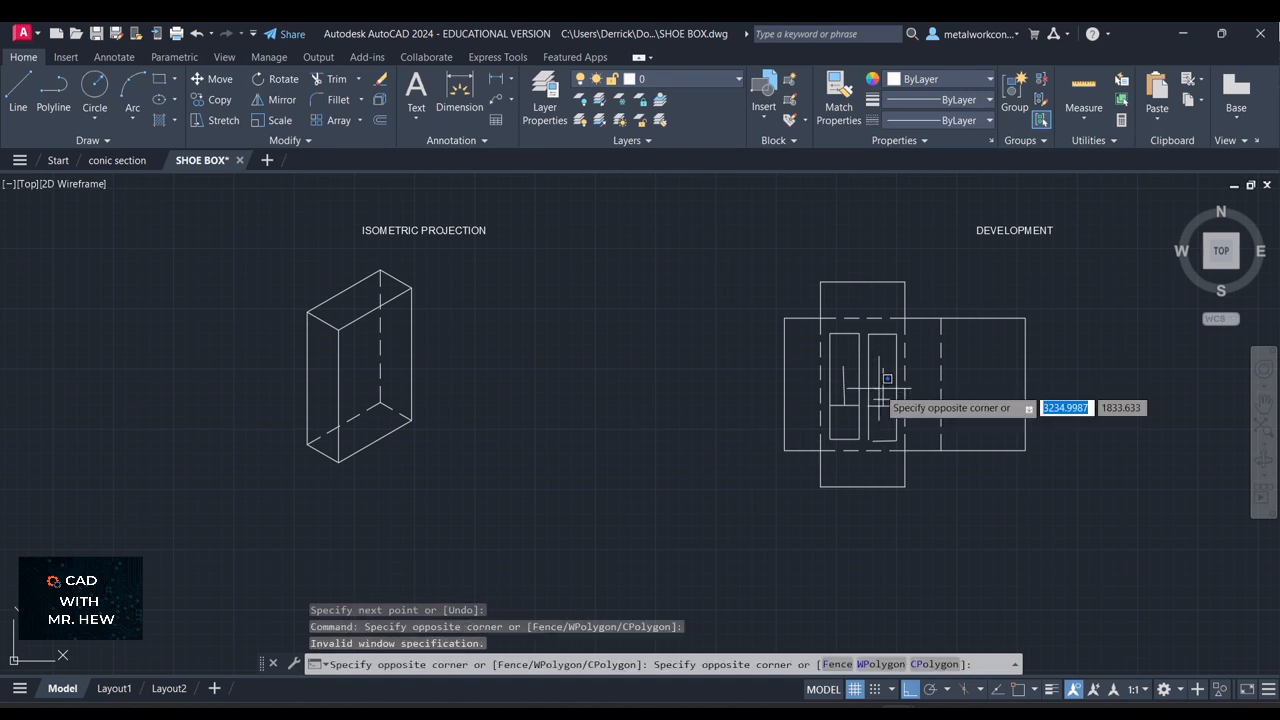
pyautogui.press('Escape')
# - Draw two more short horizontal lines across the second rectangle's vertical centre line, spaced above the existing one
pyautogui.press('Return')
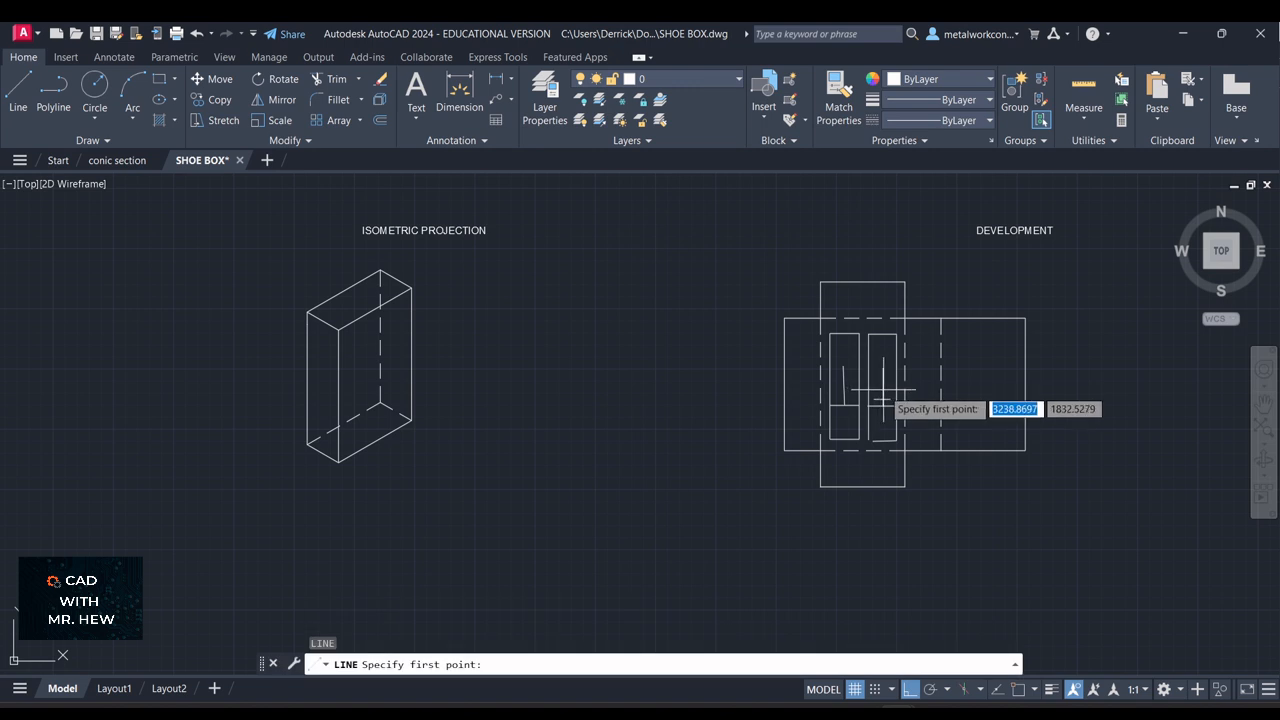
pyautogui.click(882, 392)
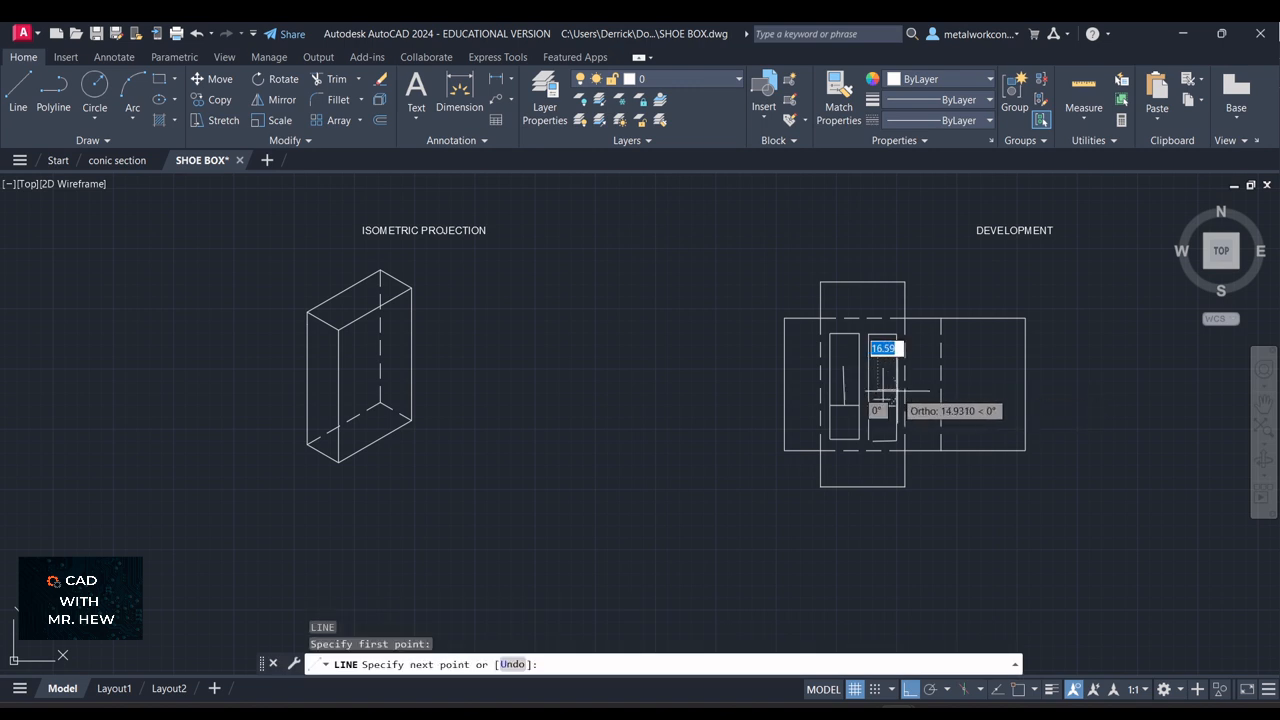
pyautogui.click(906, 390)
pyautogui.press('Return')
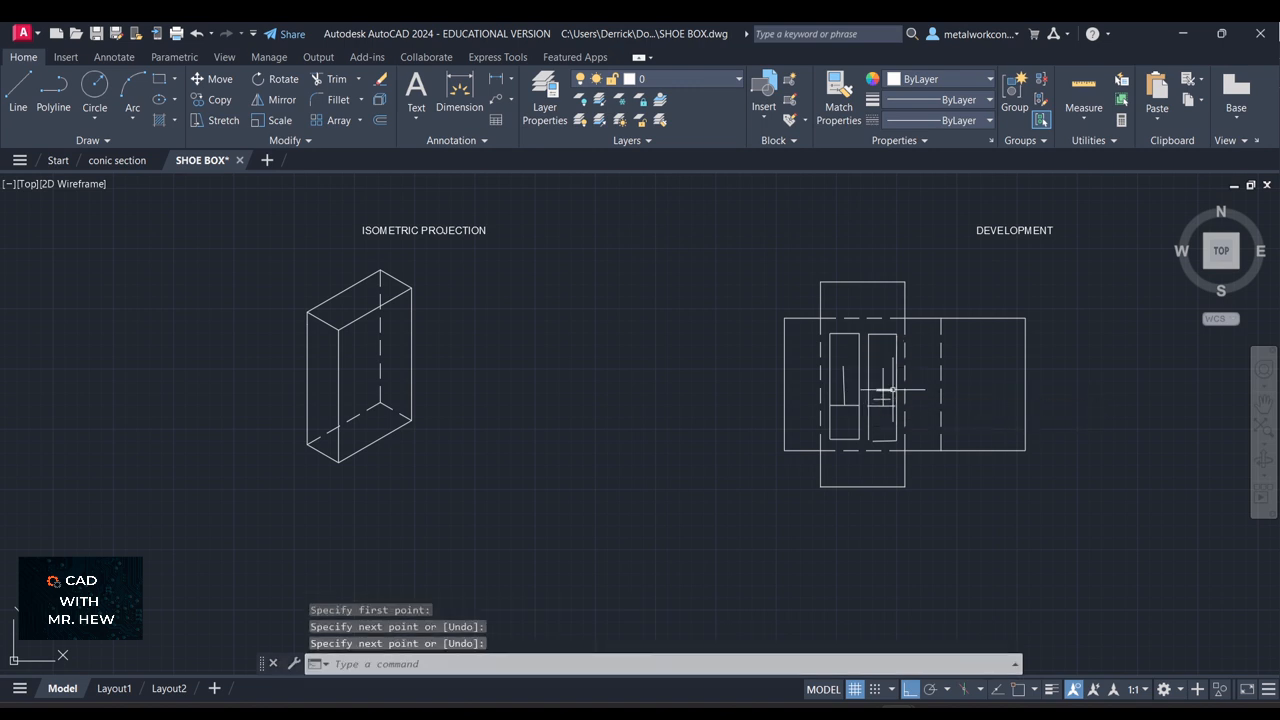
pyautogui.press('Return')
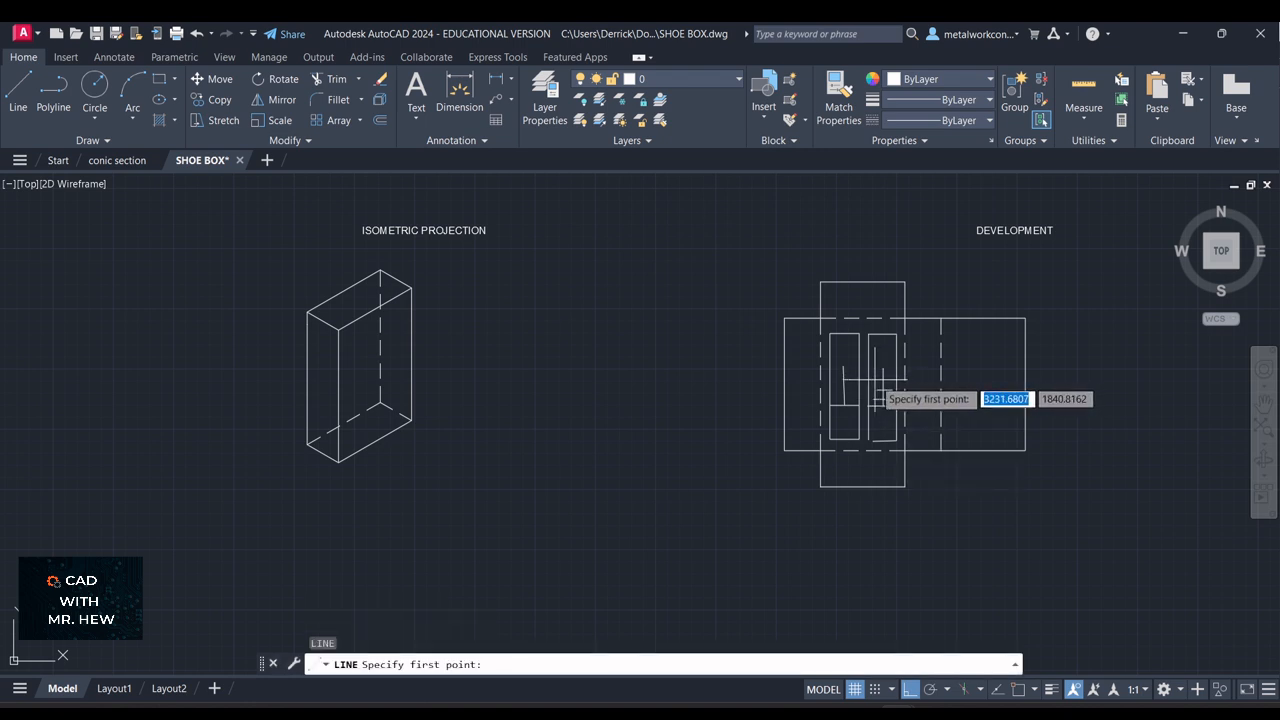
pyautogui.click(876, 380)
pyautogui.click(892, 380)
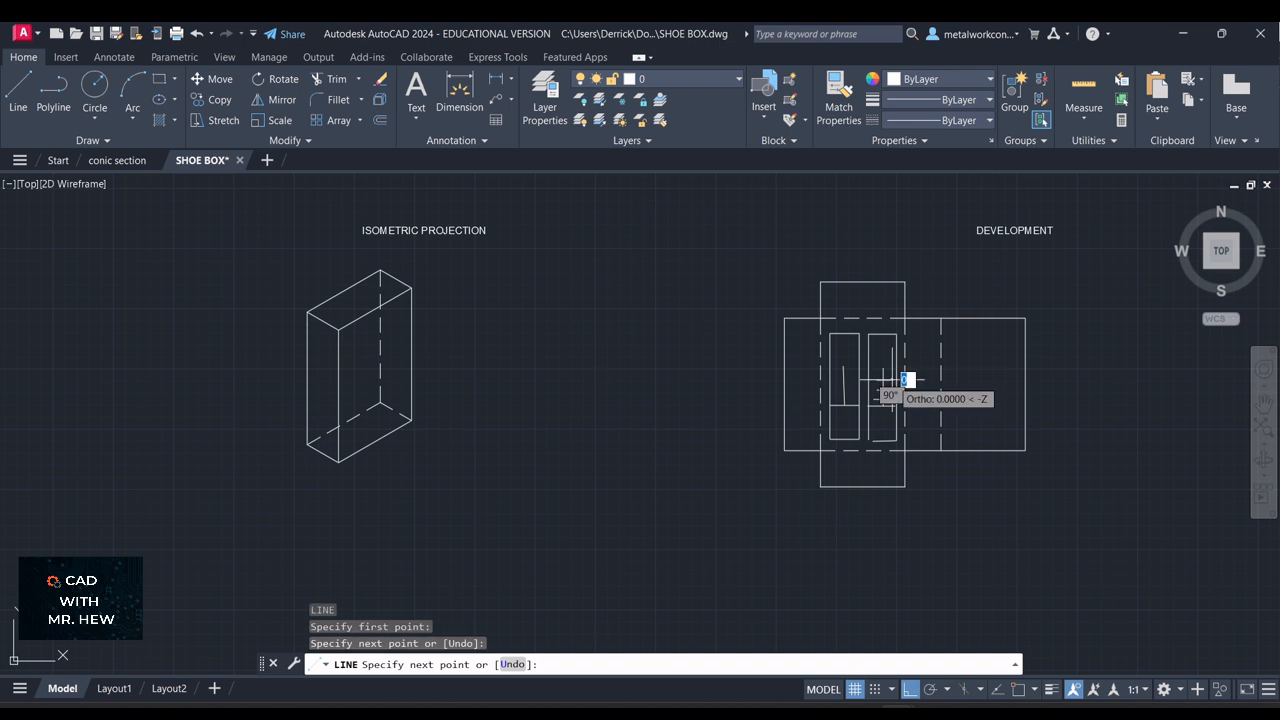
pyautogui.press('Return')
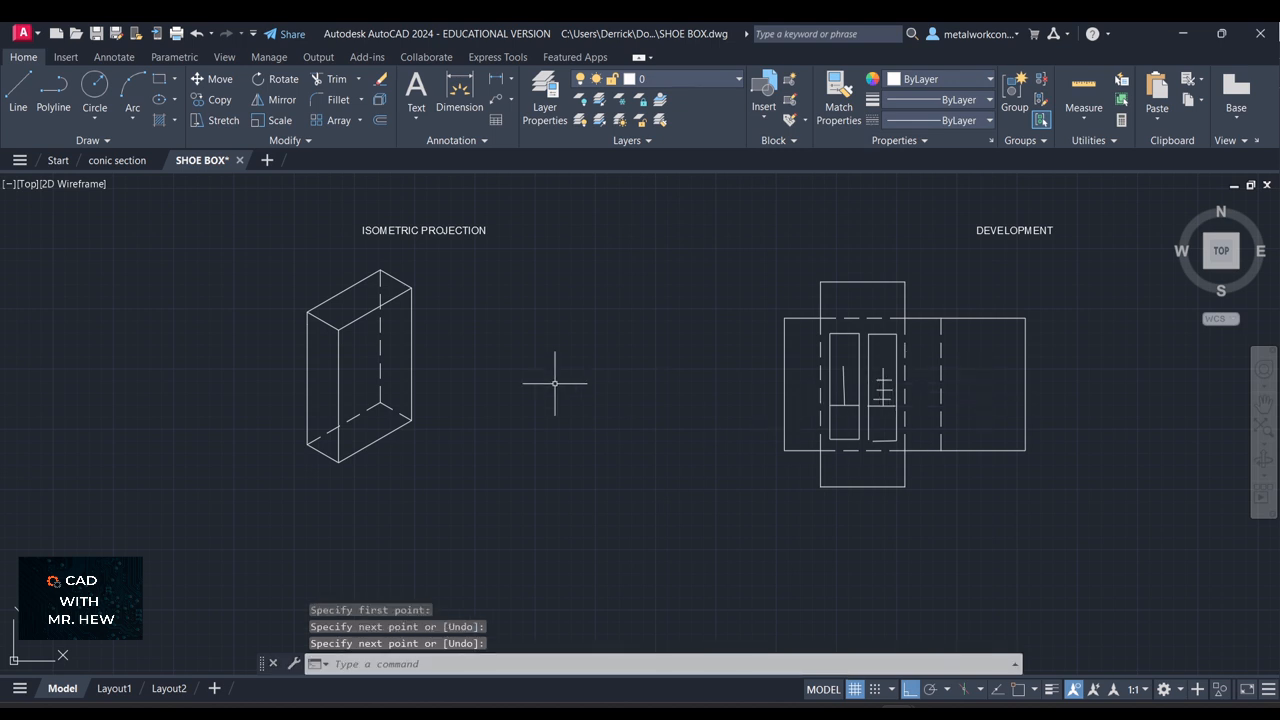
# - Draw three short, evenly spaced horizontal lines across the first rectangle's vertical centre line to match the laces on the second shoe
pyautogui.press('Return')
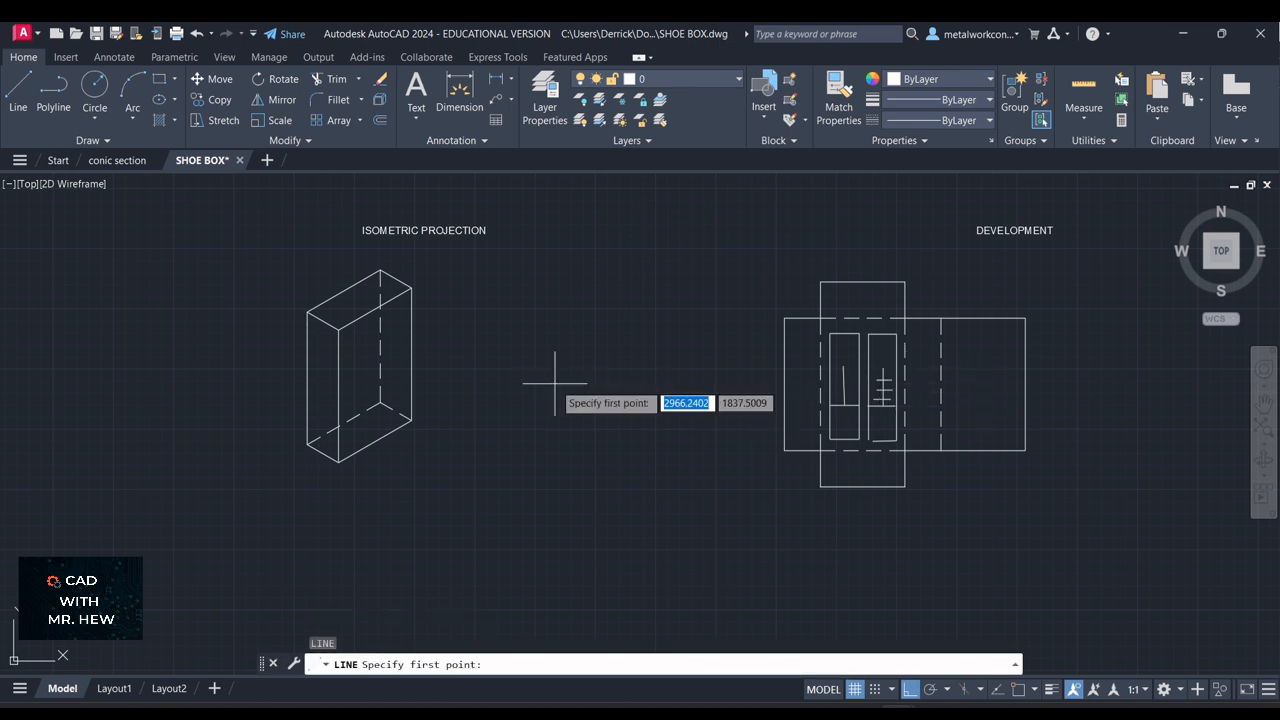
pyautogui.click(835, 395)
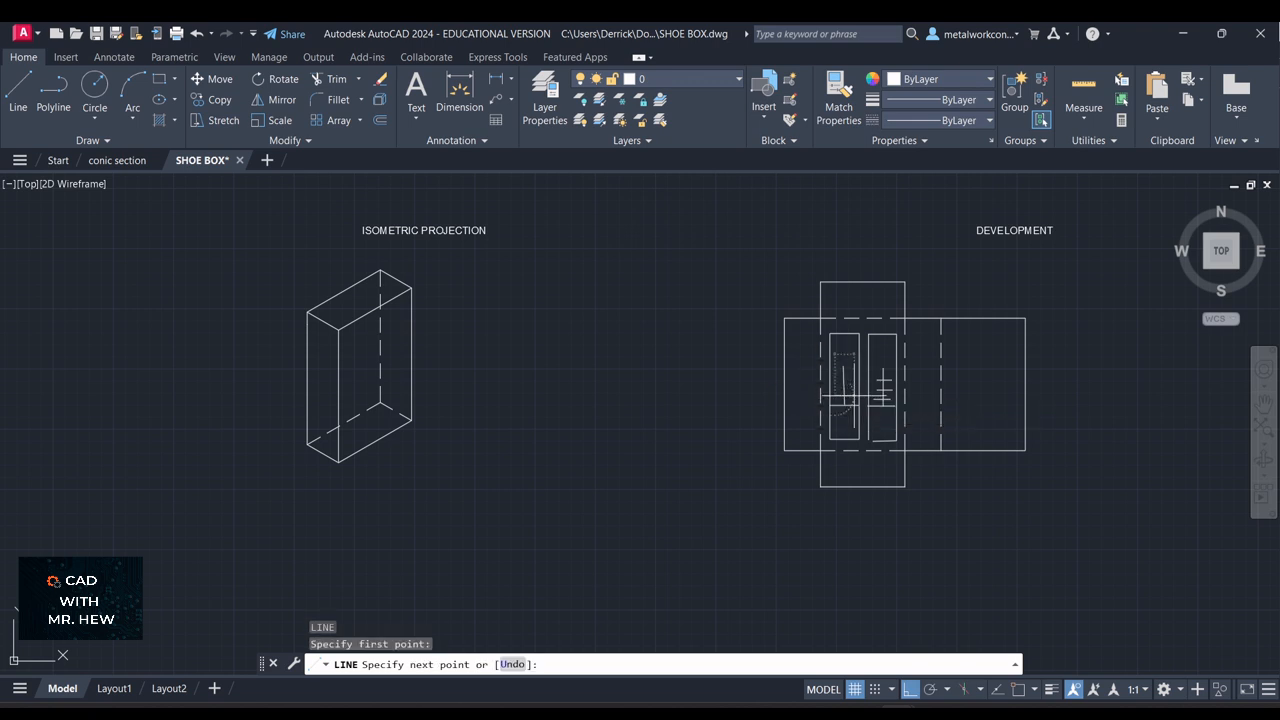
pyautogui.click(869, 396)
pyautogui.press('Return')
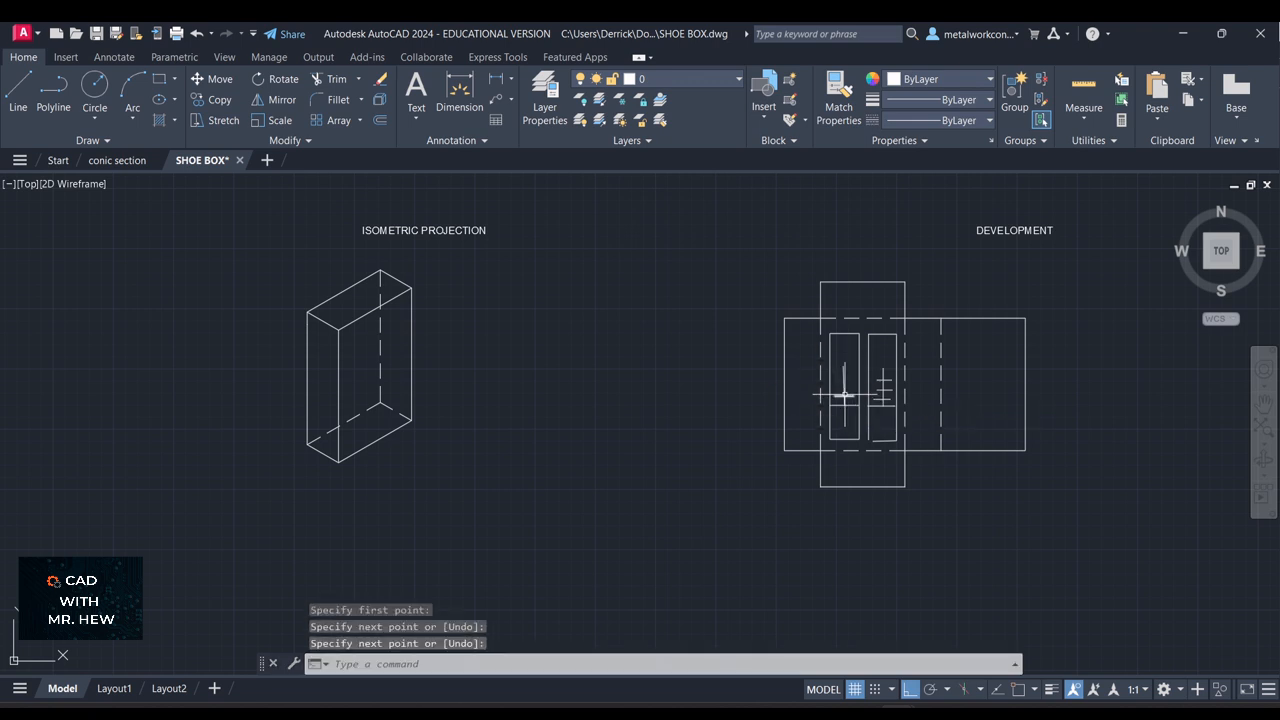
pyautogui.press('Return')
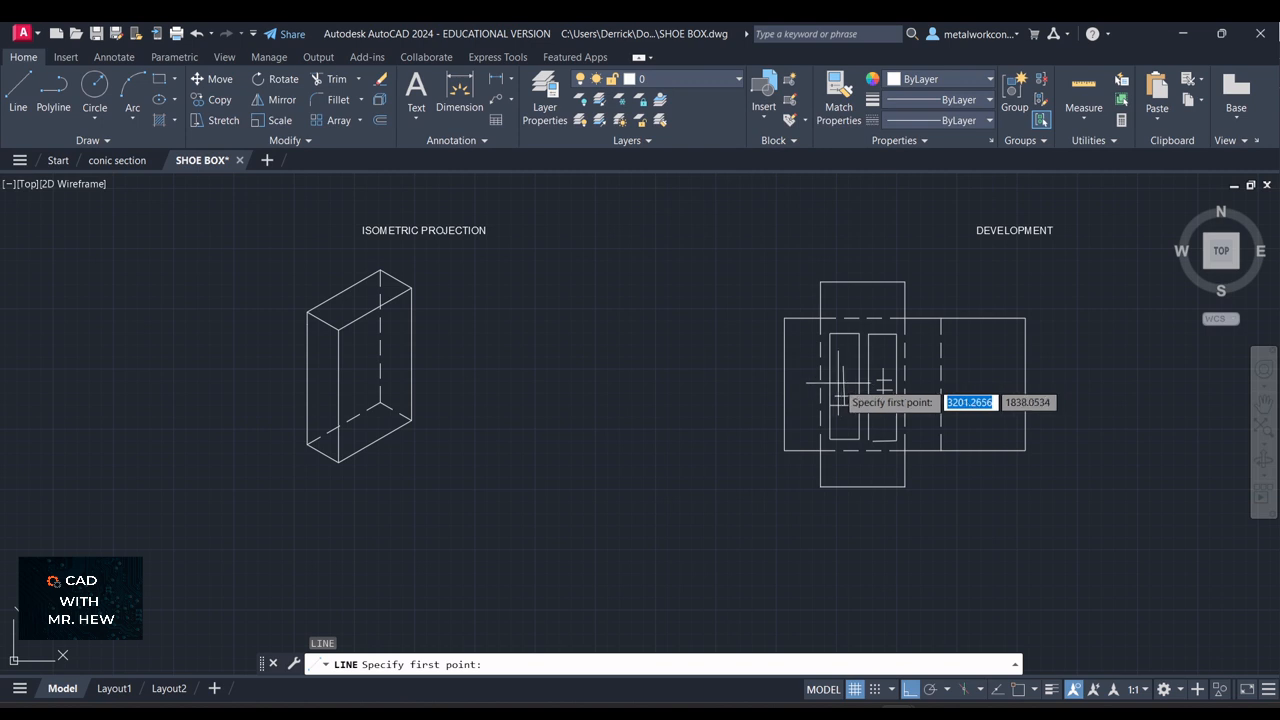
pyautogui.click(841, 384)
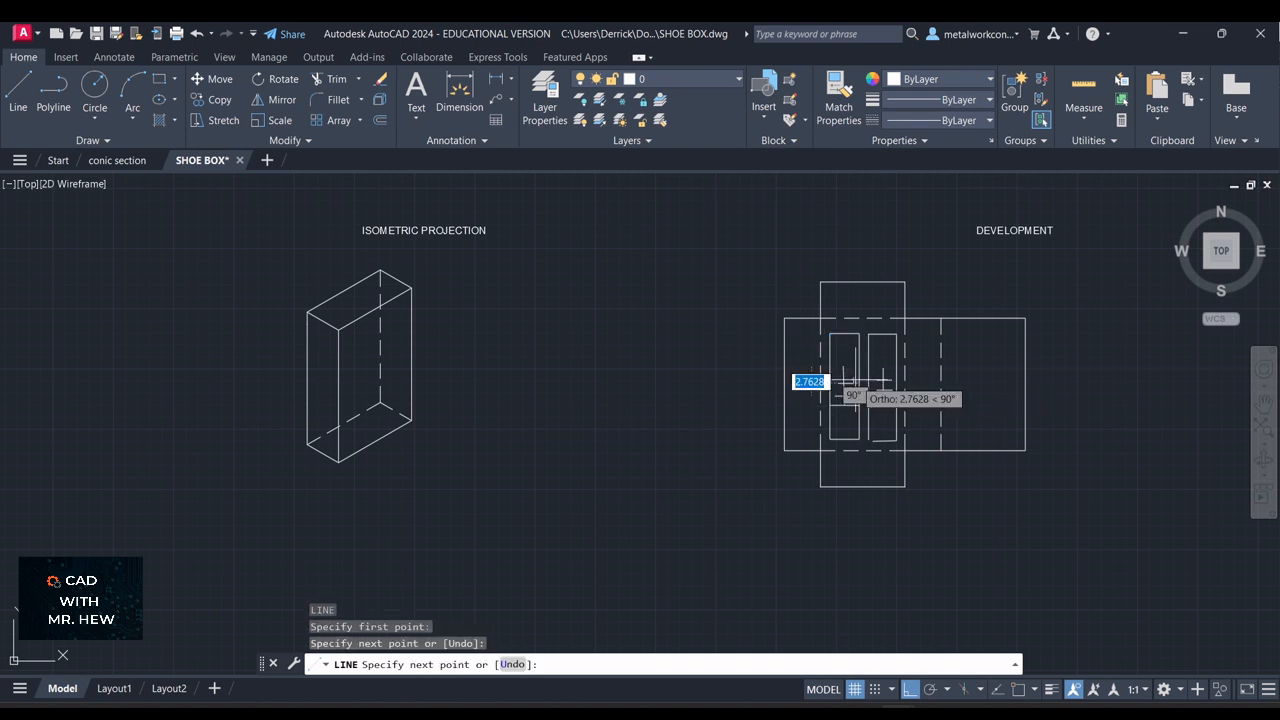
pyautogui.press('Return')
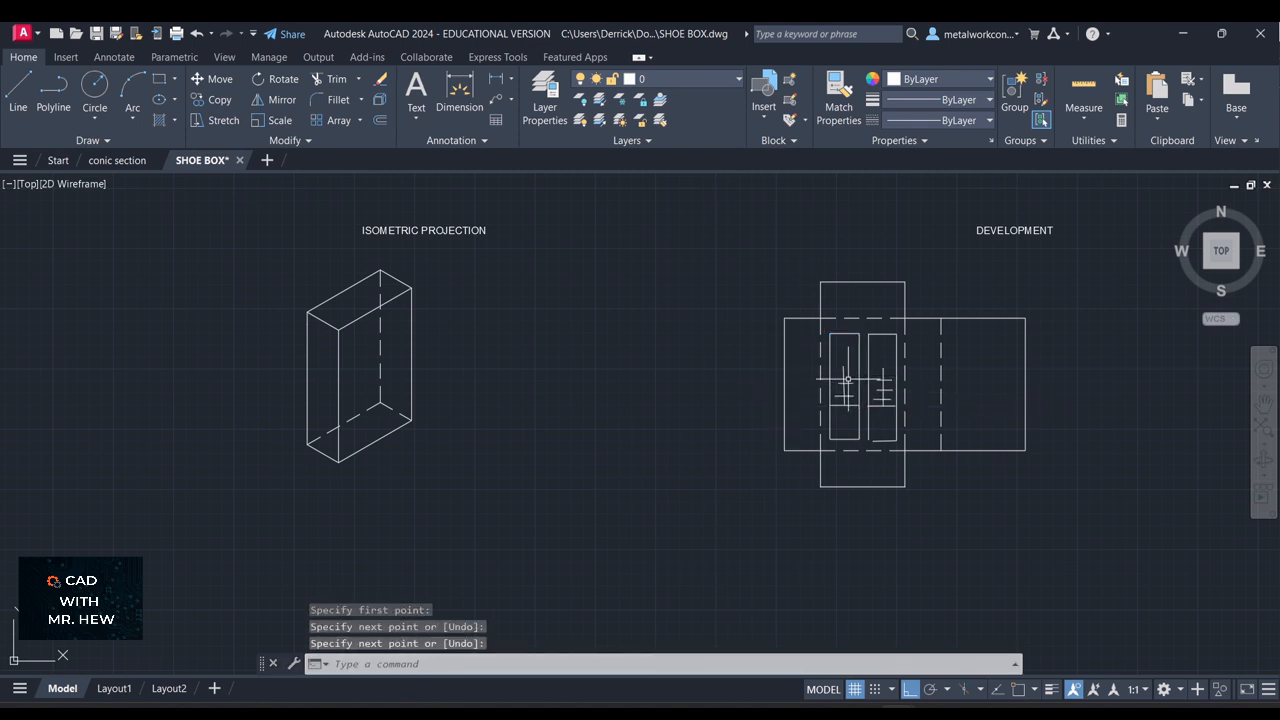
pyautogui.press('Return')
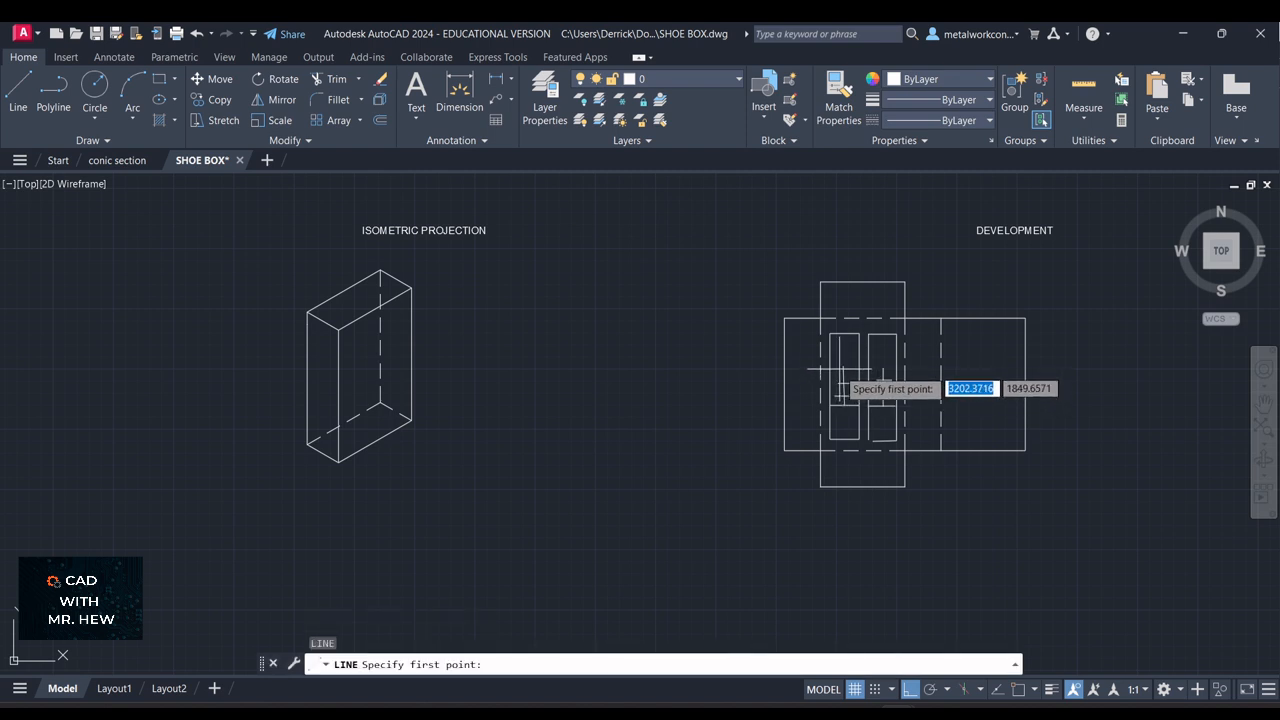
pyautogui.click(843, 372)
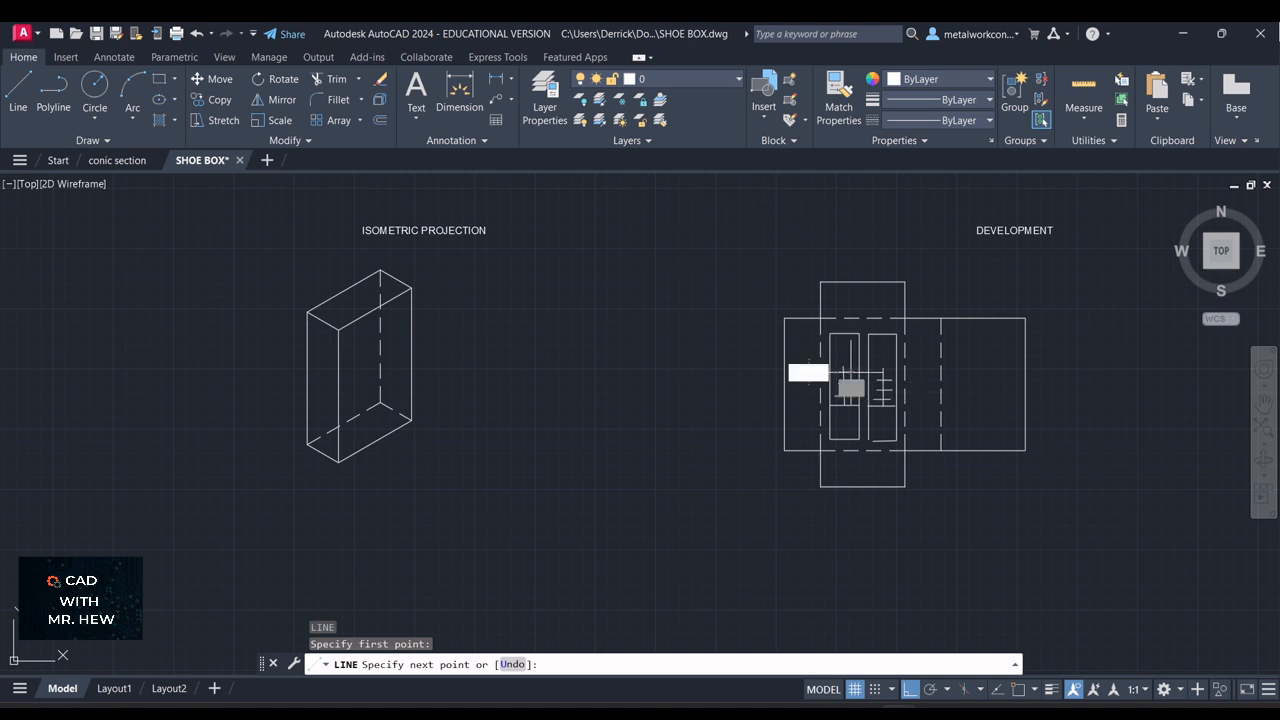
pyautogui.press('Return')
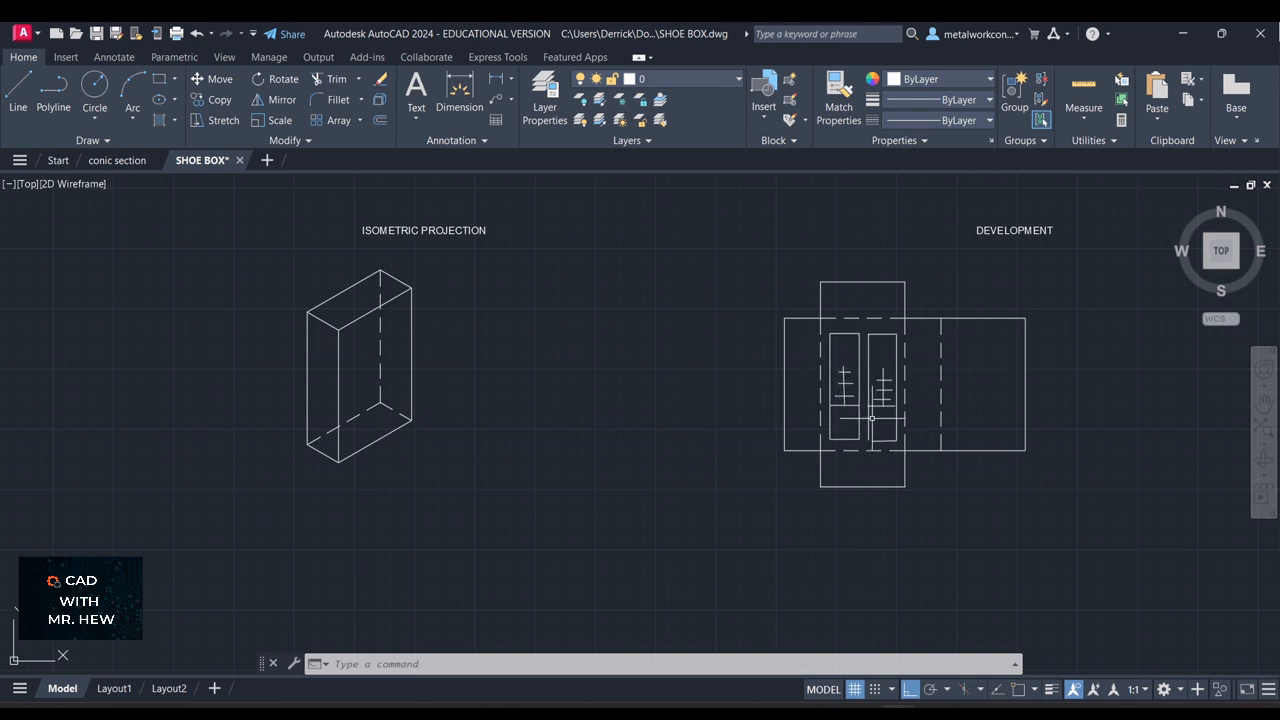
# - Highlight the long sides of both shoe rectangles and the centre panel's two horizontal fold lines to compare their positions, and clear the selection
pyautogui.moveTo(896, 317)
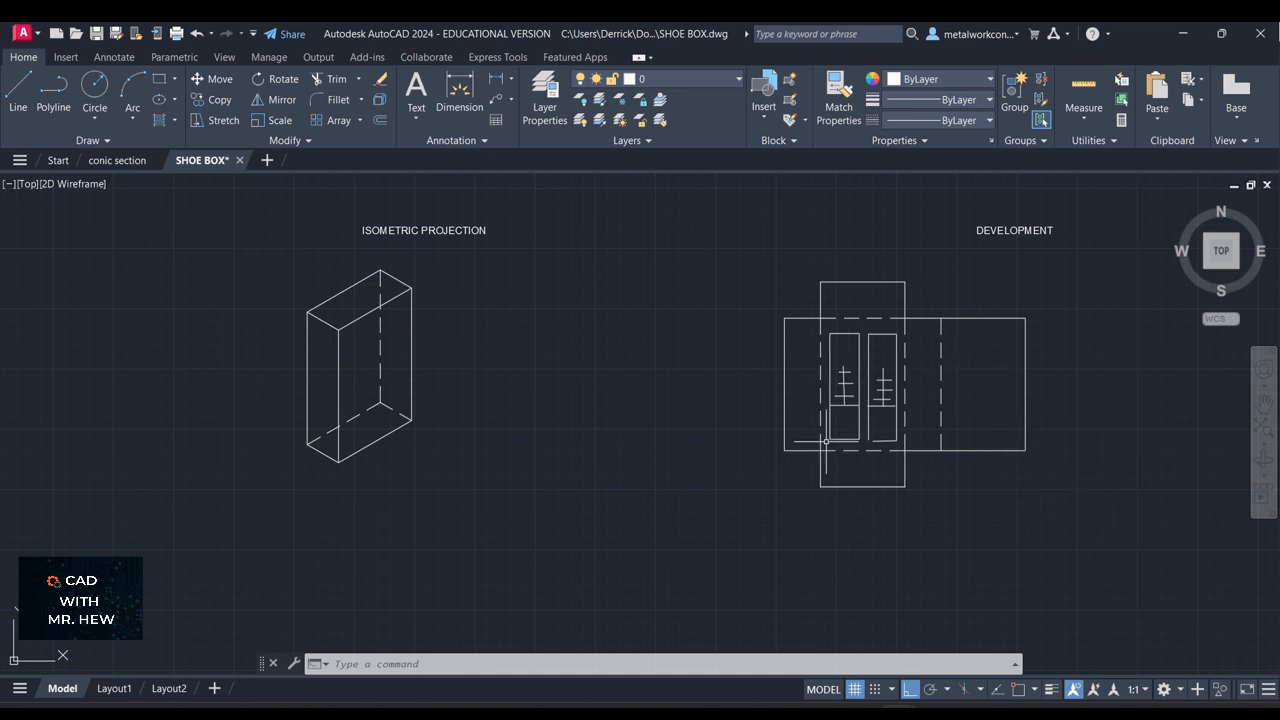
pyautogui.click(830, 405)
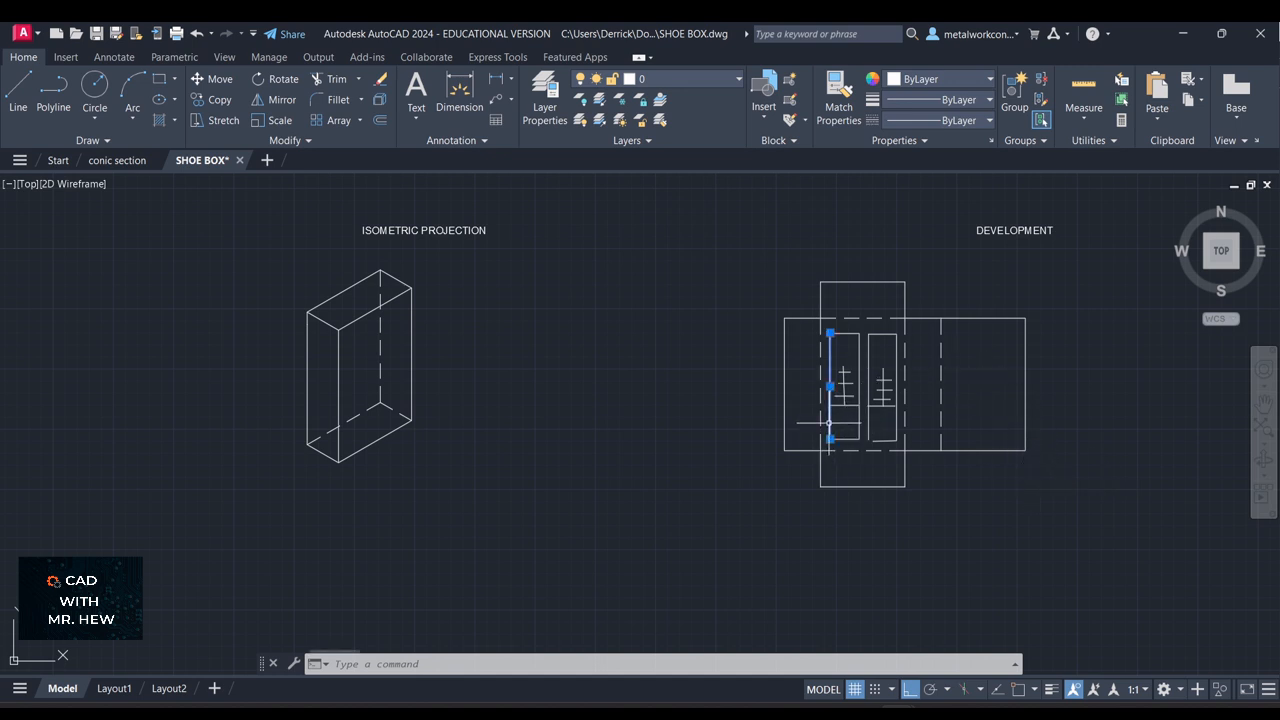
pyautogui.click(860, 410)
pyautogui.click(868, 410)
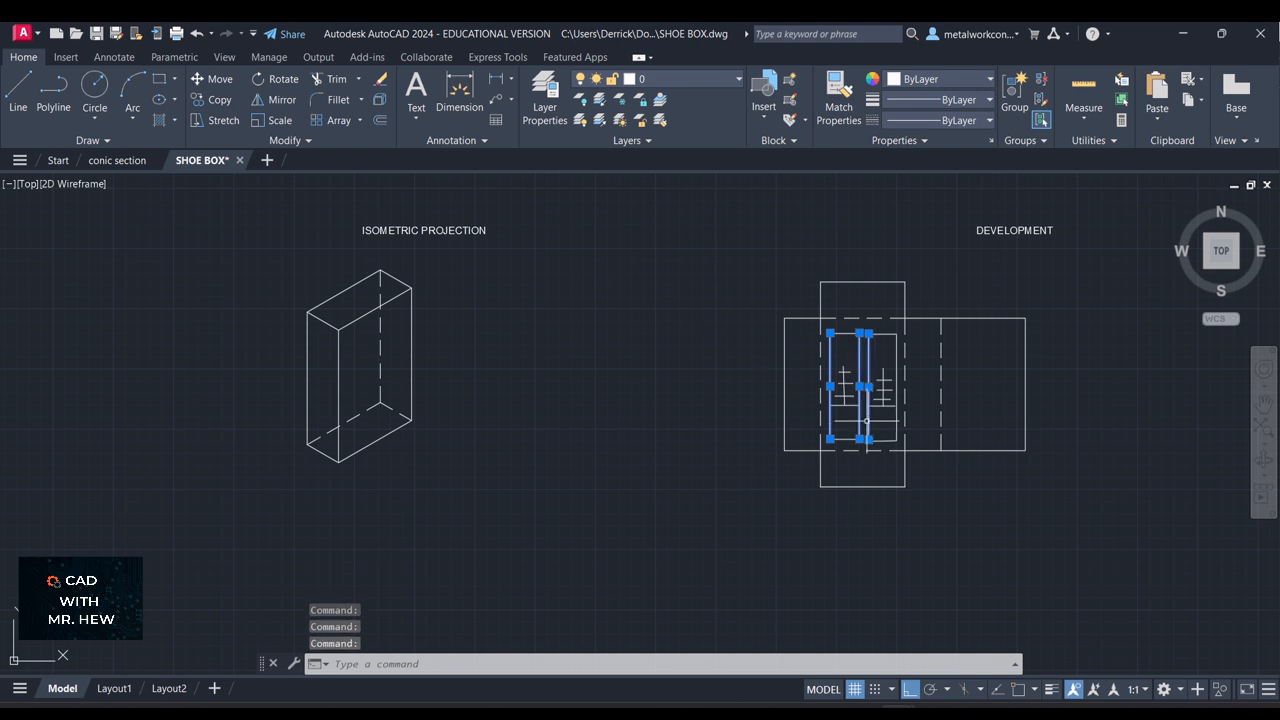
pyautogui.click(902, 420)
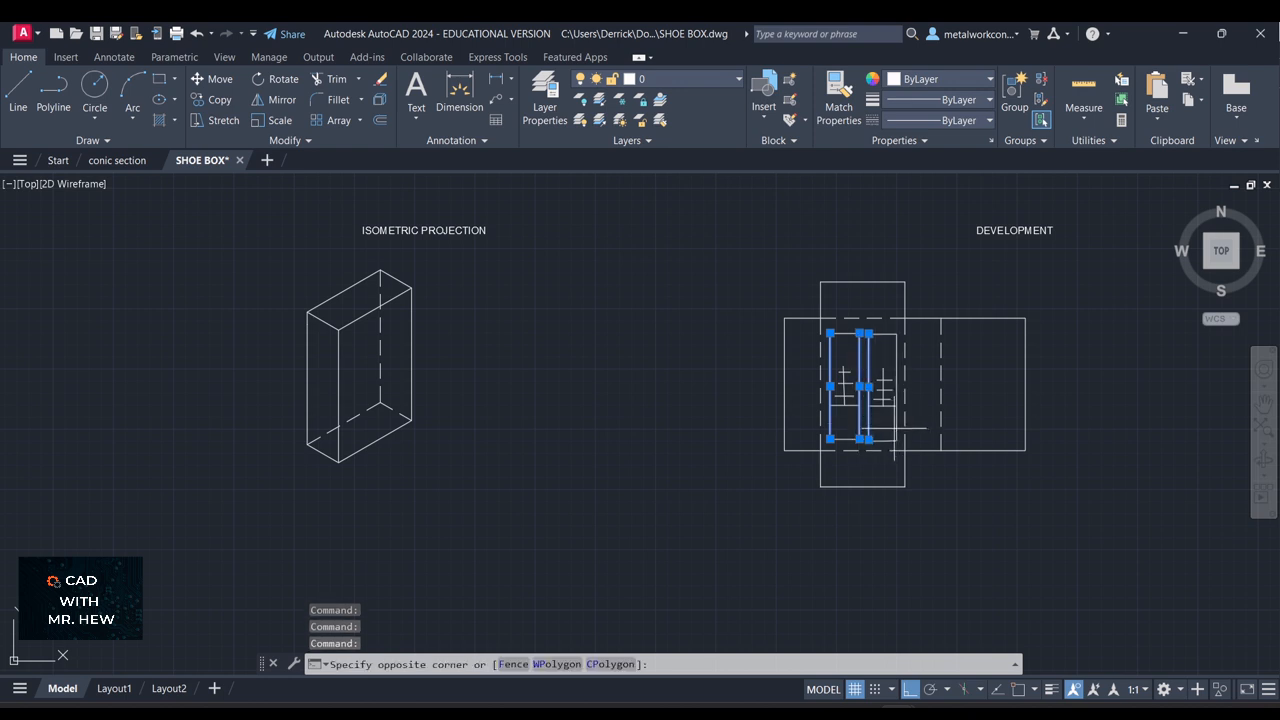
pyautogui.click(896, 426)
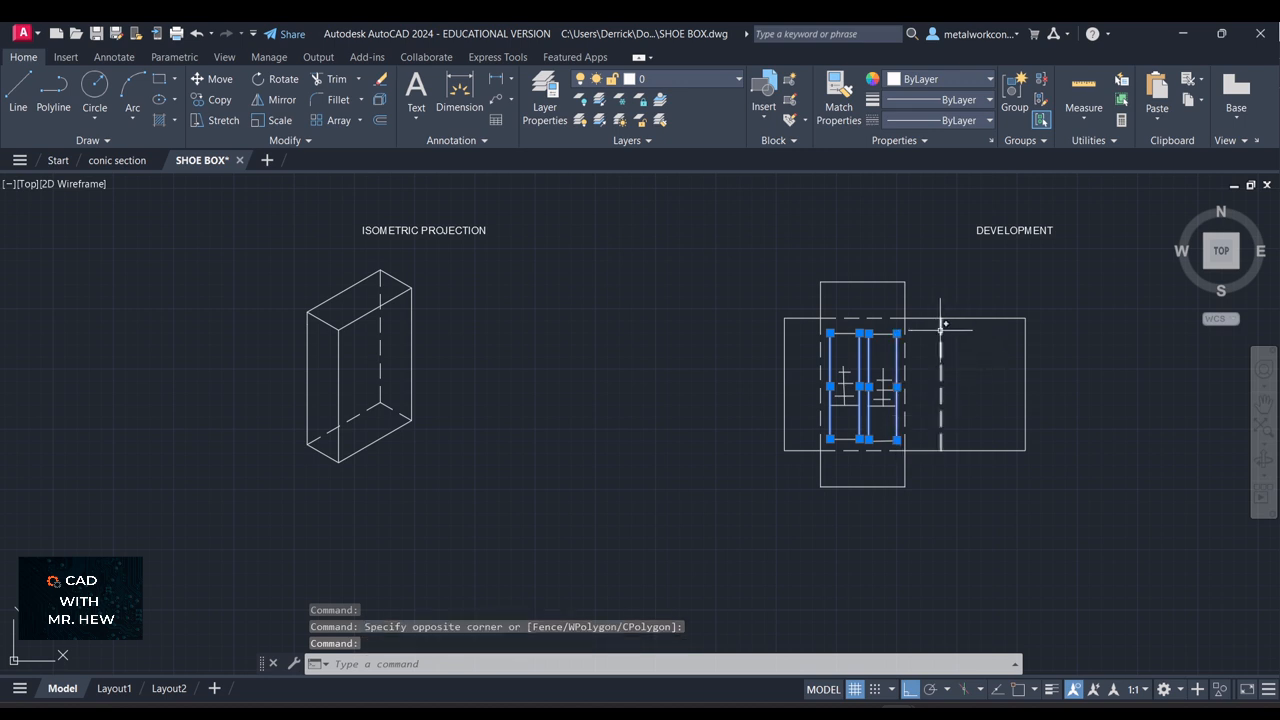
pyautogui.click(885, 318)
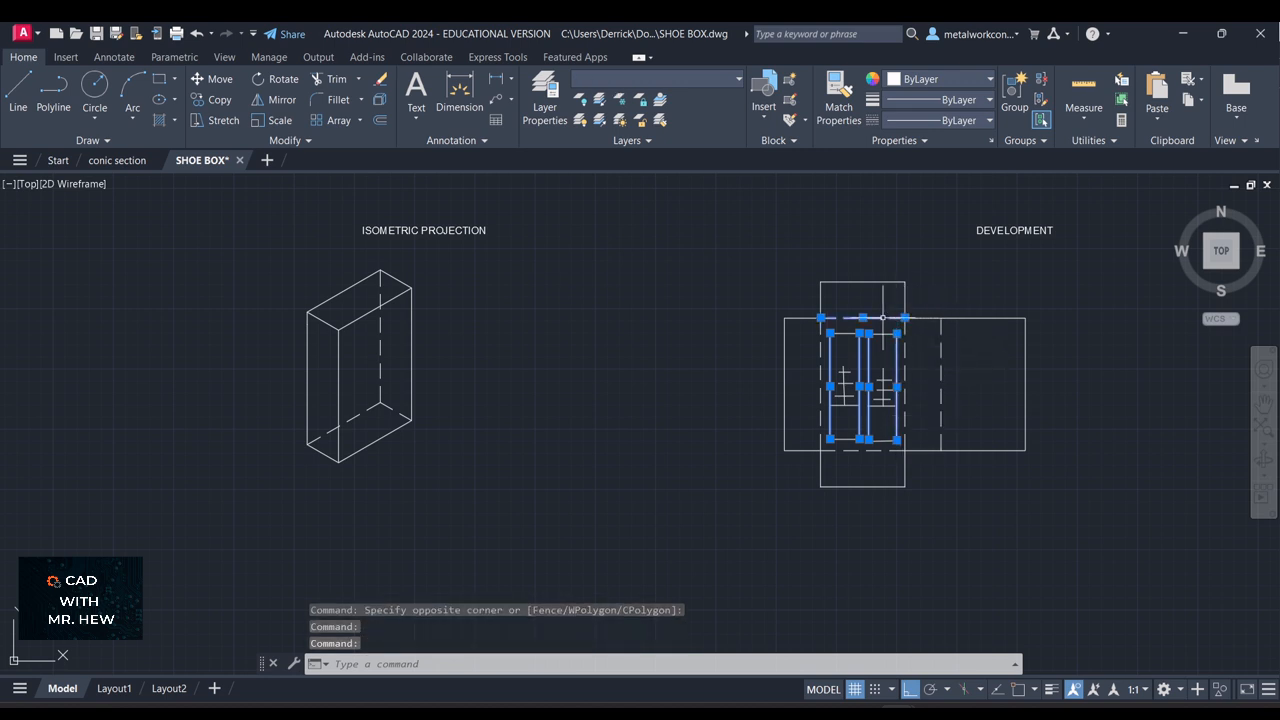
pyautogui.click(868, 450)
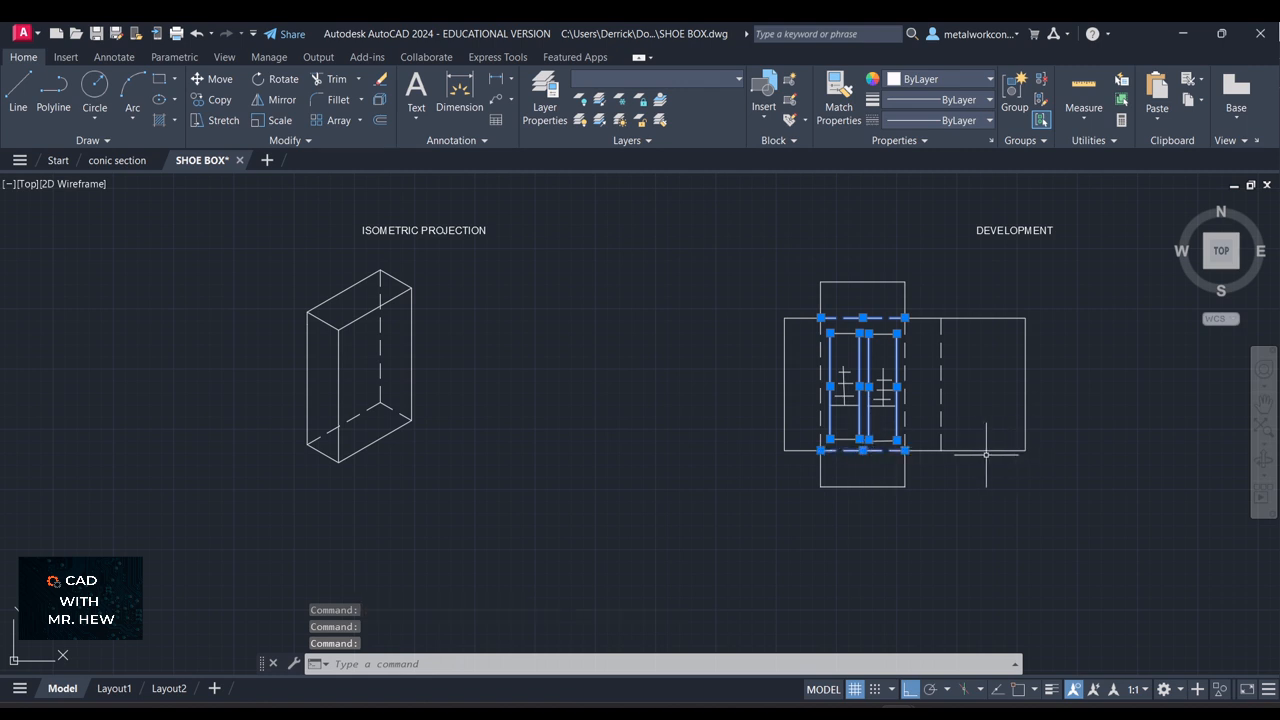
pyautogui.press('Escape')
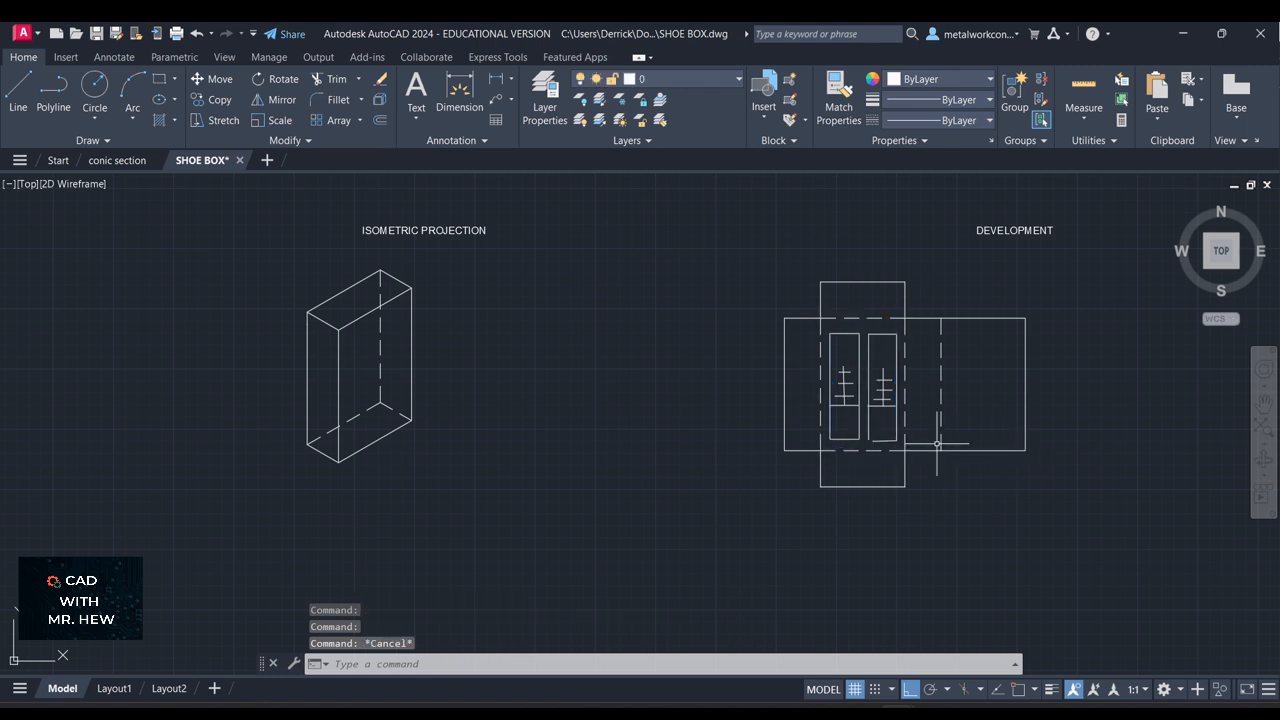
# - Highlight the upper edges of both shoe rectangles, and separately the short sides of the two end flaps, clearing each selection
pyautogui.click(845, 333)
pyautogui.click(883, 333)
pyautogui.moveTo(897, 333)
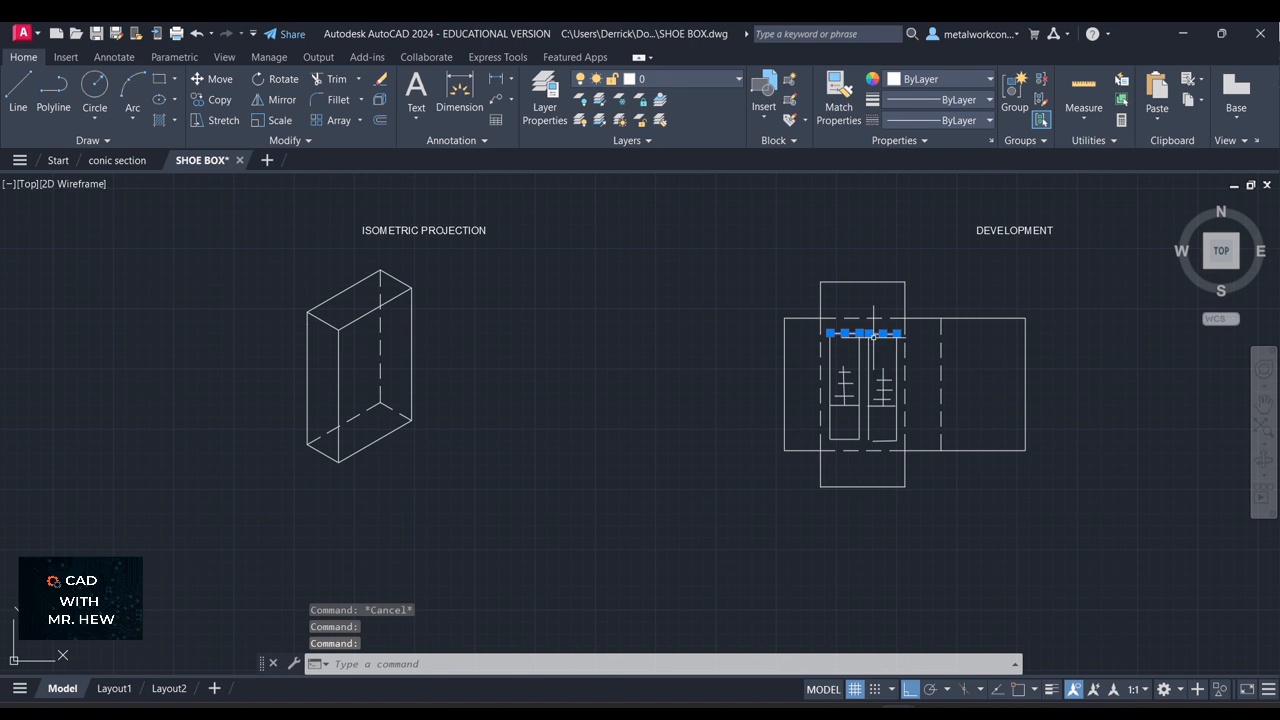
pyautogui.press('Escape')
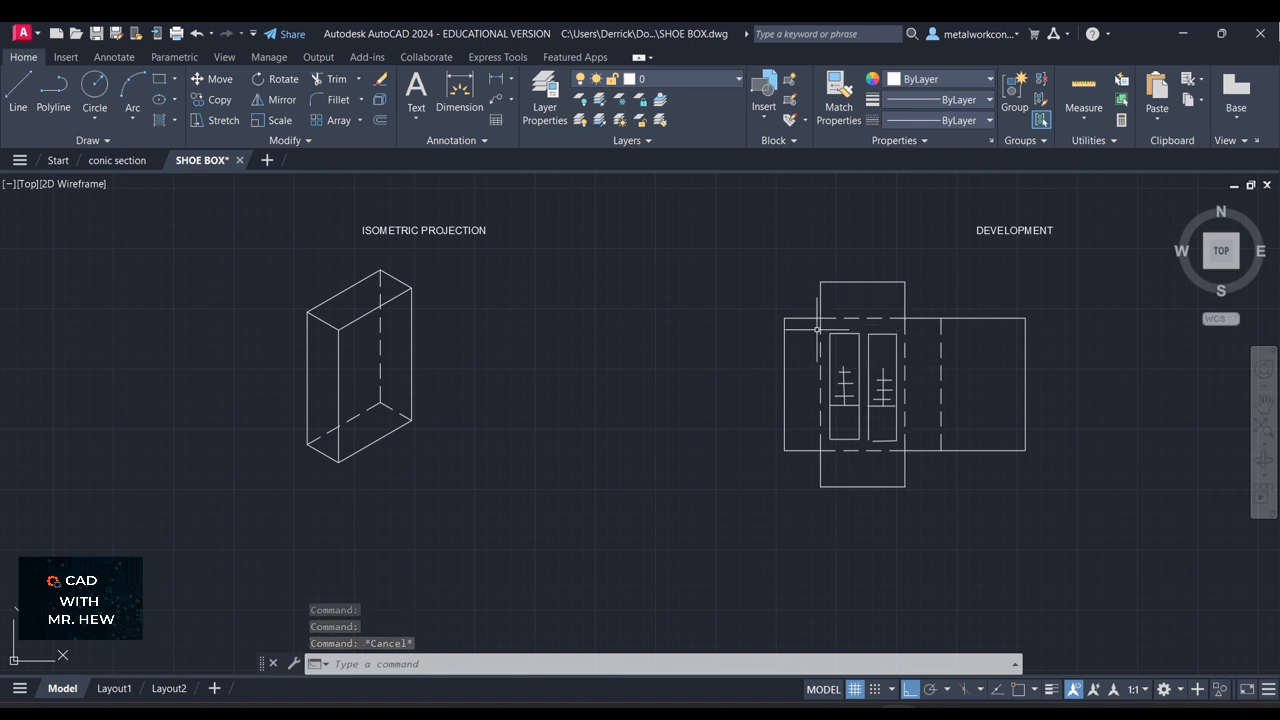
pyautogui.click(821, 290)
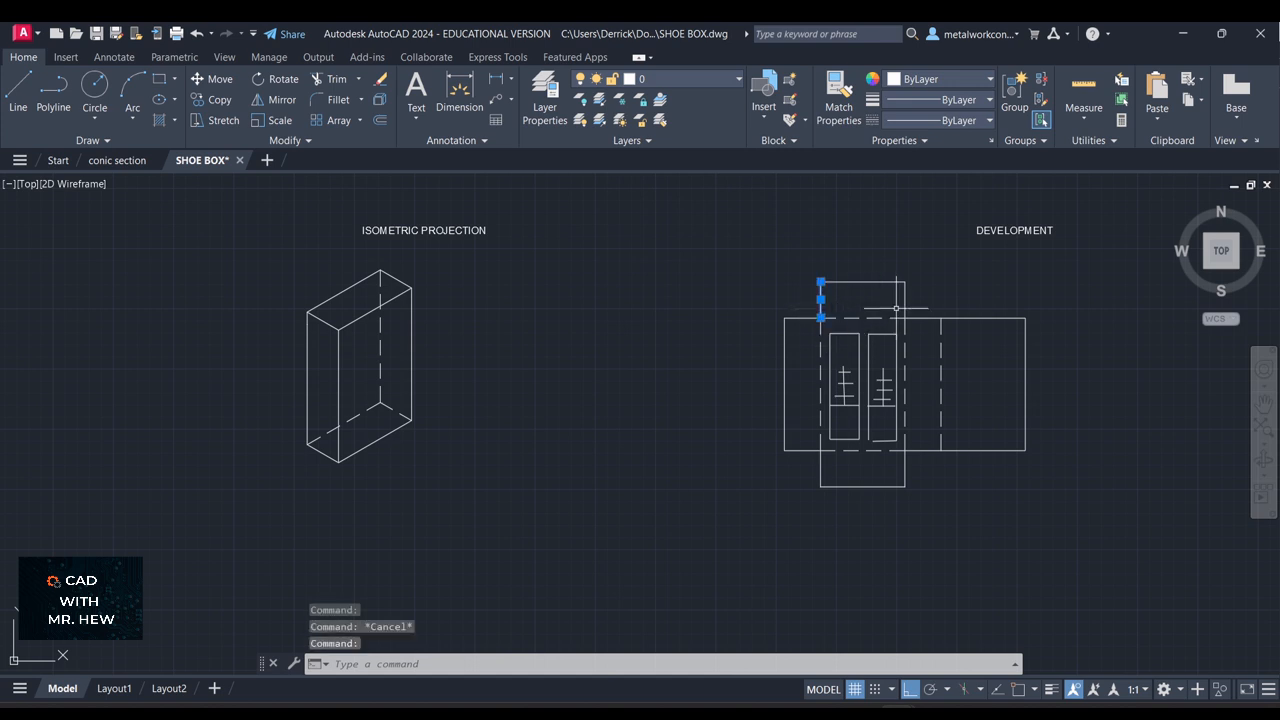
pyautogui.click(907, 304)
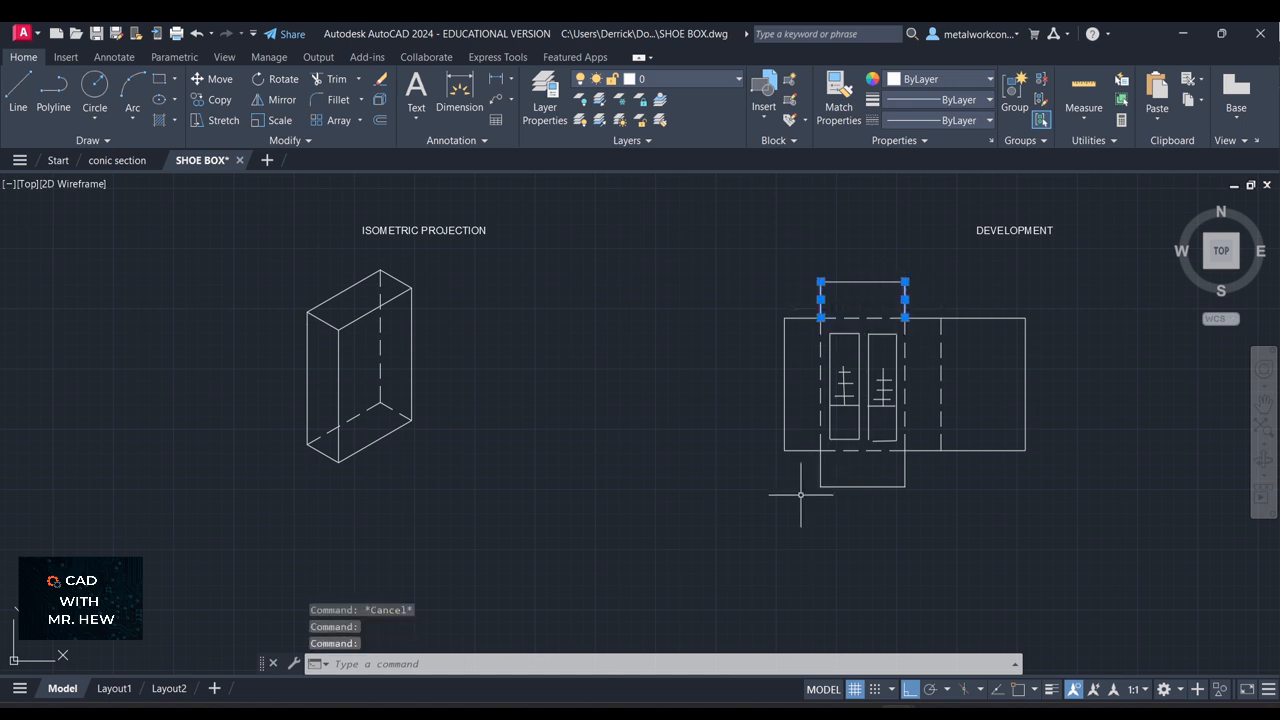
pyautogui.click(820, 468)
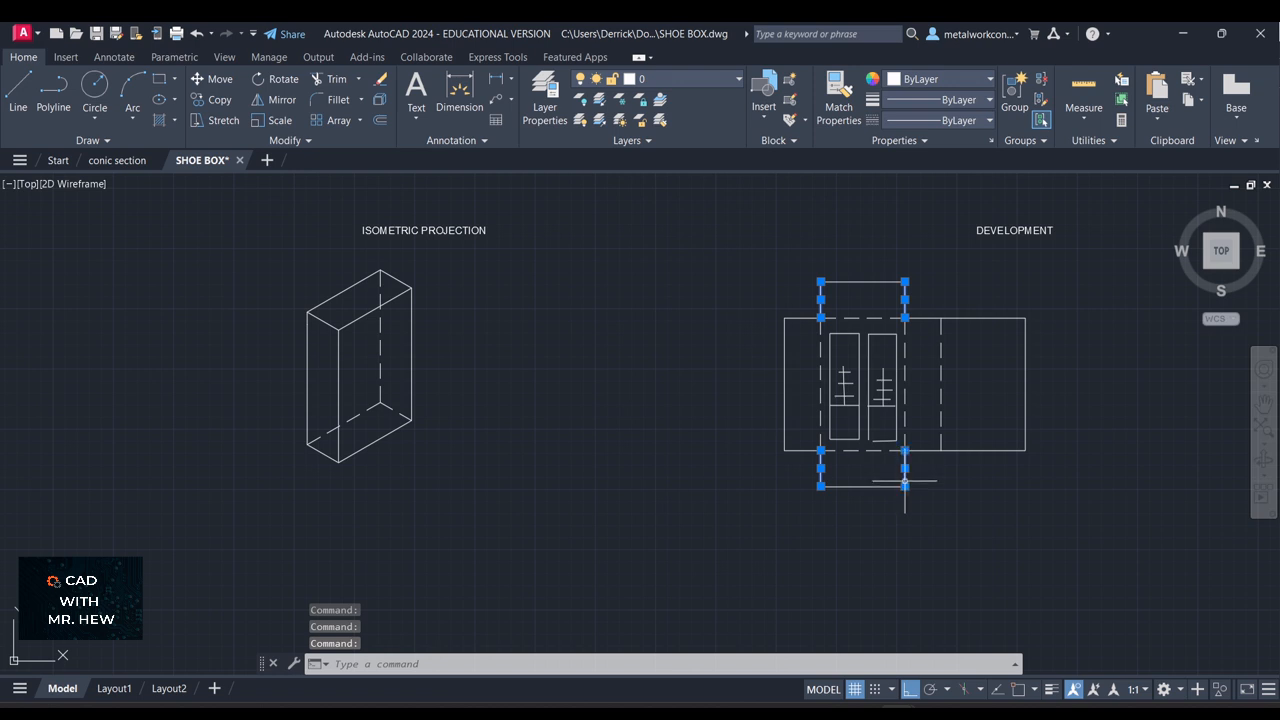
pyautogui.press('Escape')
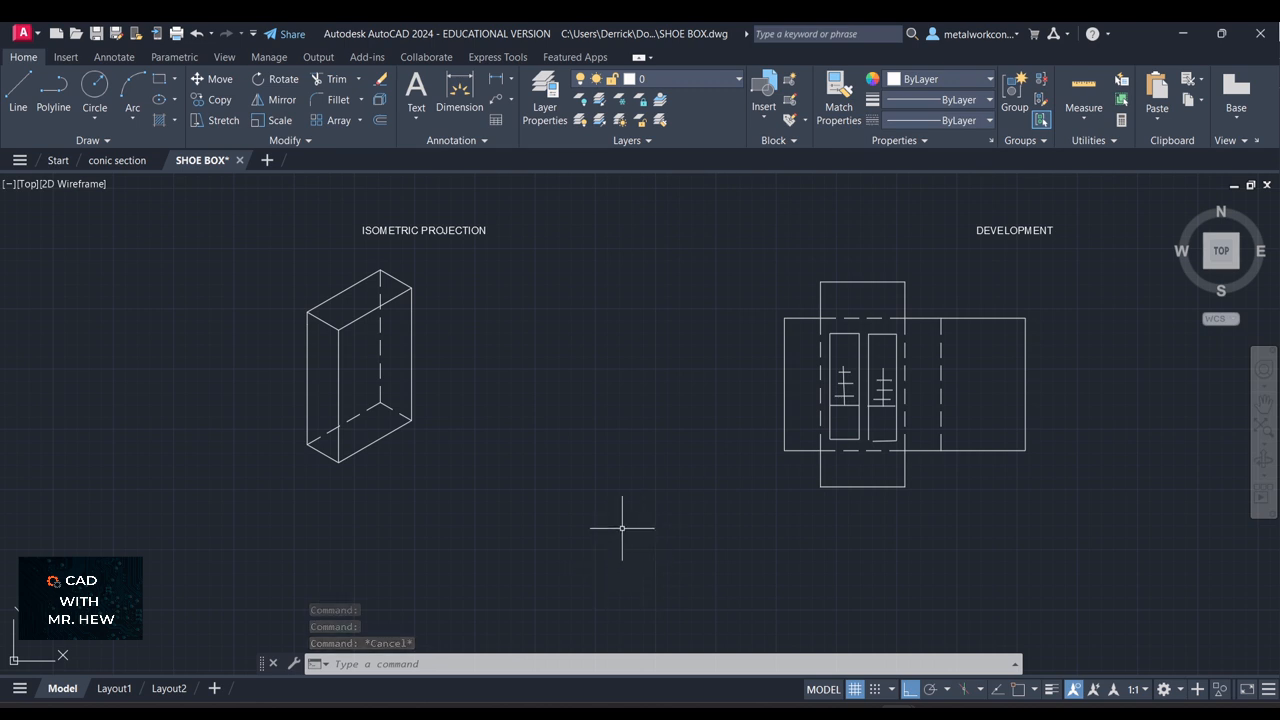
# - Draw a stepped shoe side-view outline below the two views, about 33 units tall at the heel with a drop of about 13 units towards the toe
pyautogui.write('l')
pyautogui.press('Return')
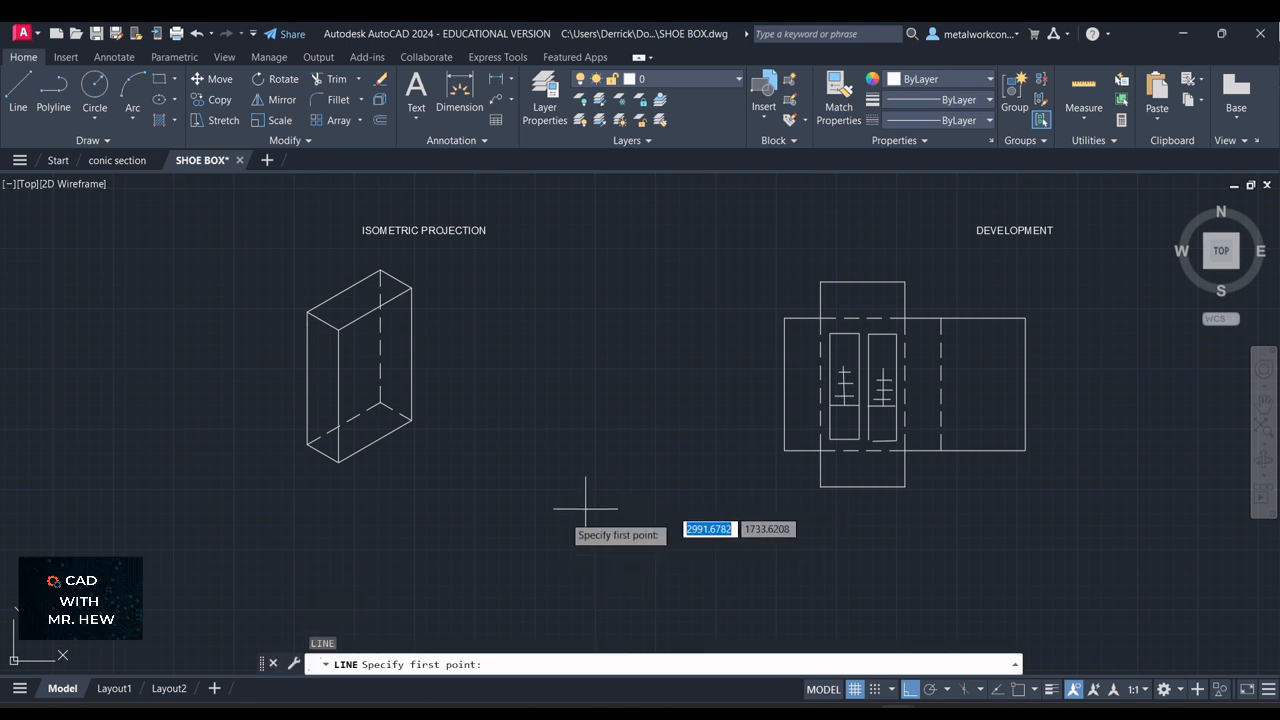
pyautogui.click(535, 549)
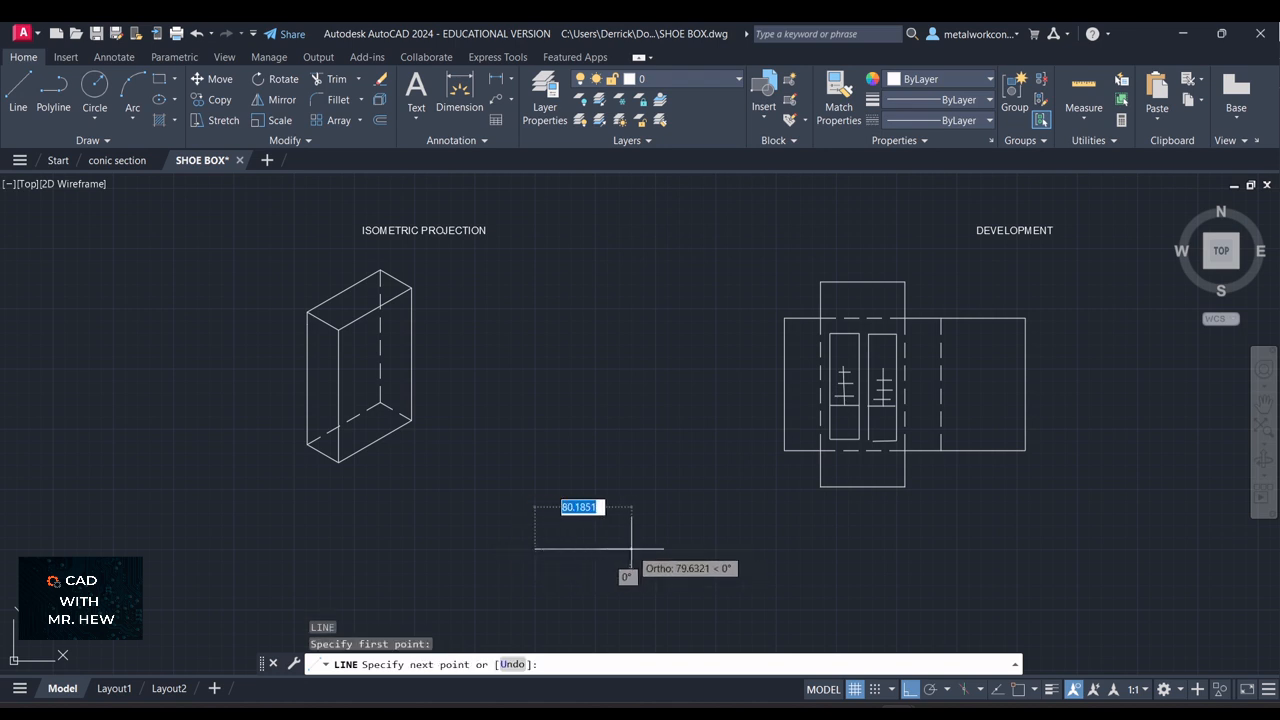
pyautogui.click(662, 549)
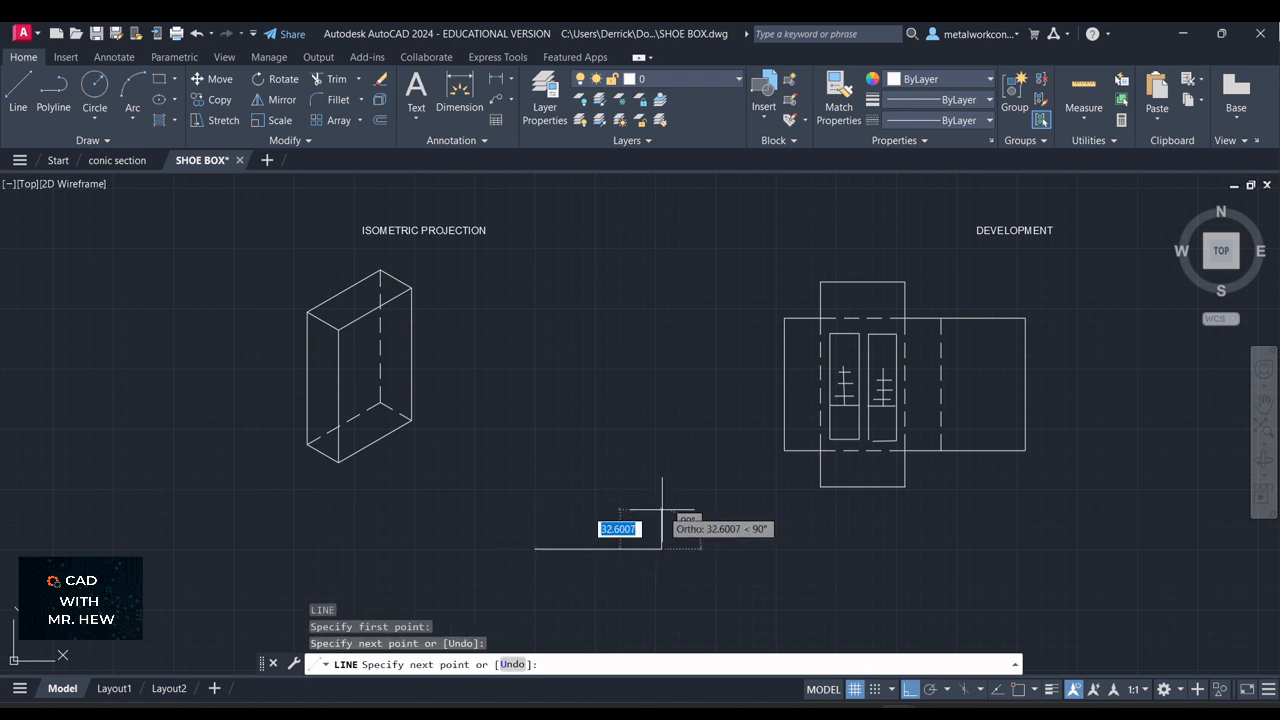
pyautogui.click(662, 509)
pyautogui.click(611, 509)
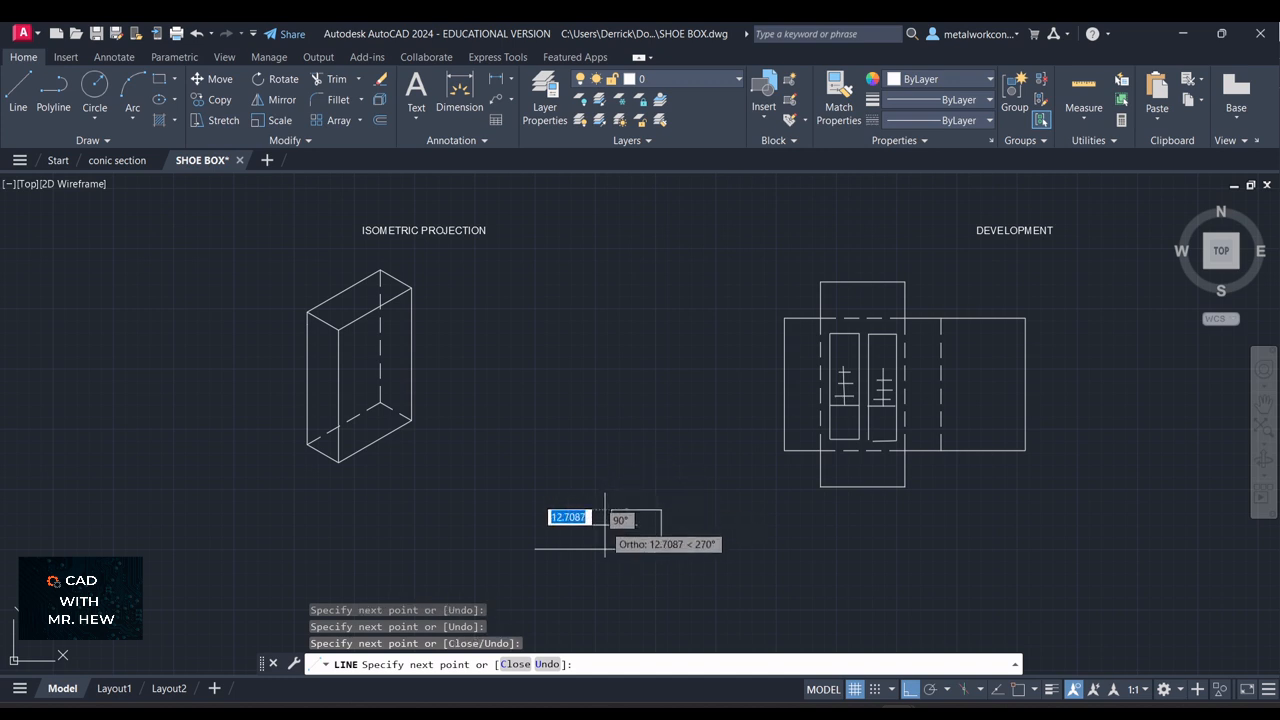
pyautogui.click(604, 525)
pyautogui.click(533, 525)
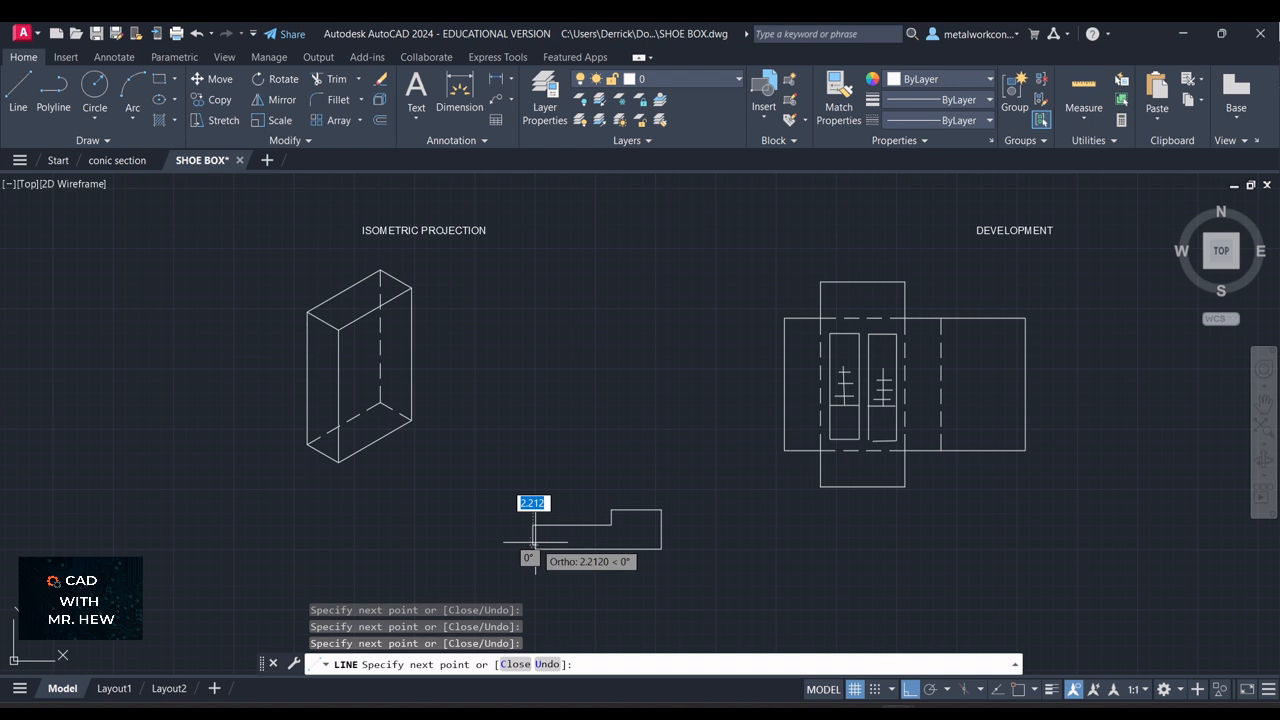
pyautogui.click(533, 547)
pyautogui.press('Return')
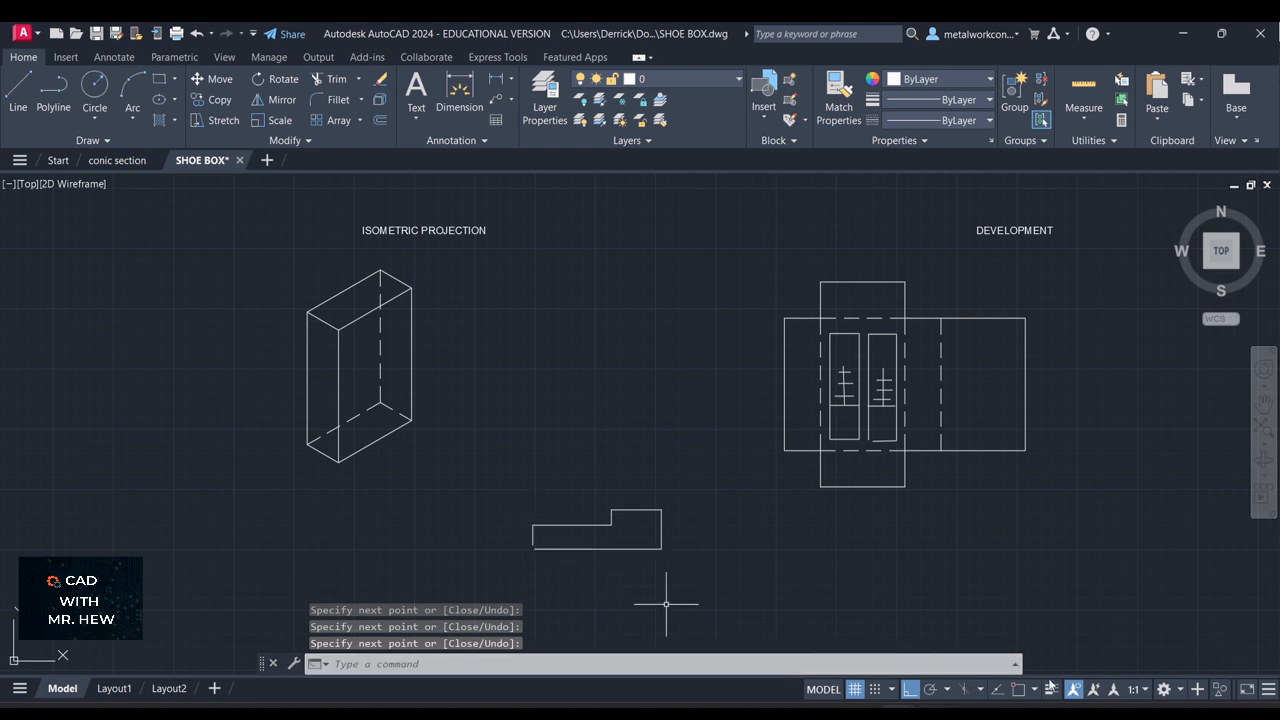
# - Highlight the side-view shoe's heel edge, the isometric box's front lower short edge and the development's narrow side-panel ends, and clear the selection
pyautogui.click(663, 529)
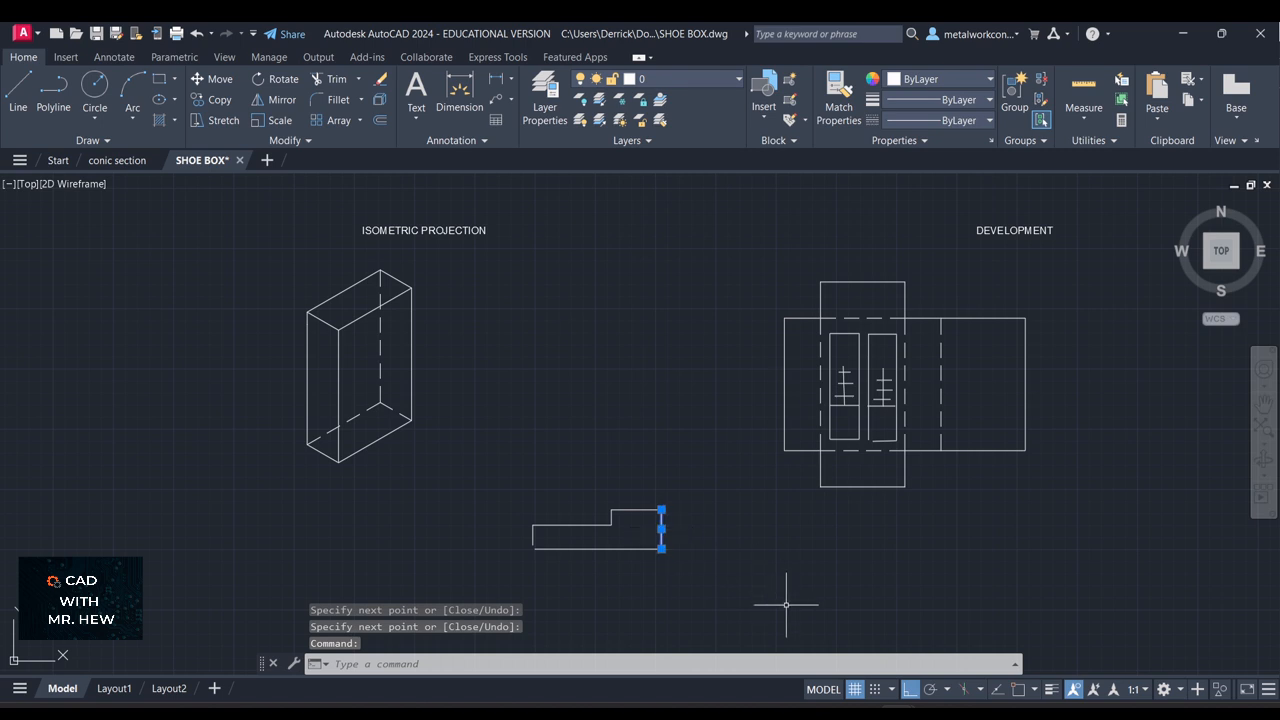
pyautogui.click(936, 450)
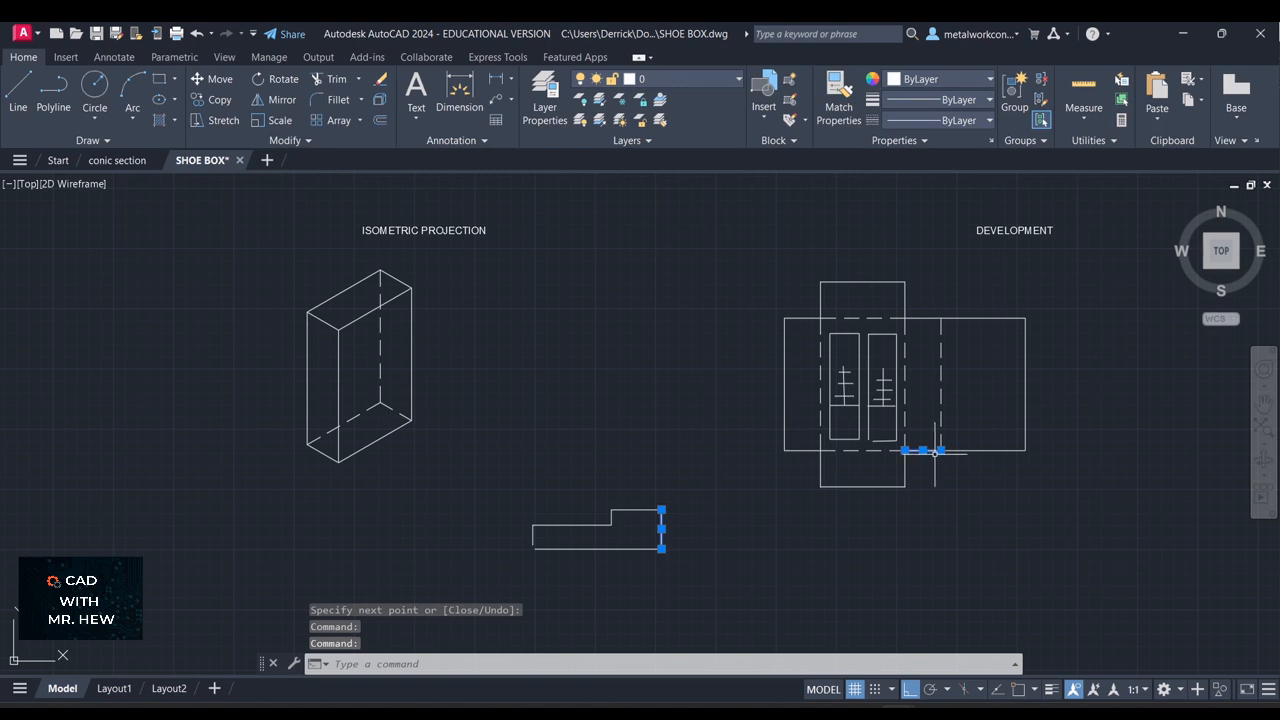
pyautogui.click(322, 452)
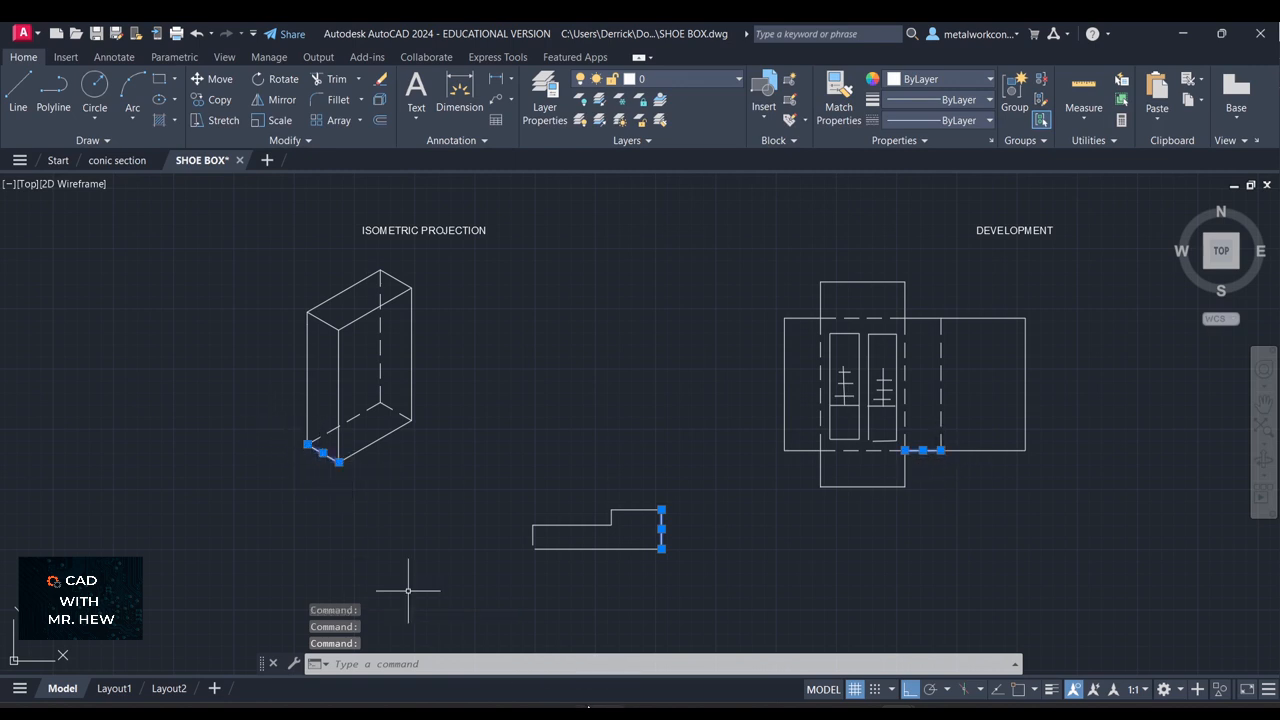
pyautogui.click(802, 450)
pyautogui.click(802, 318)
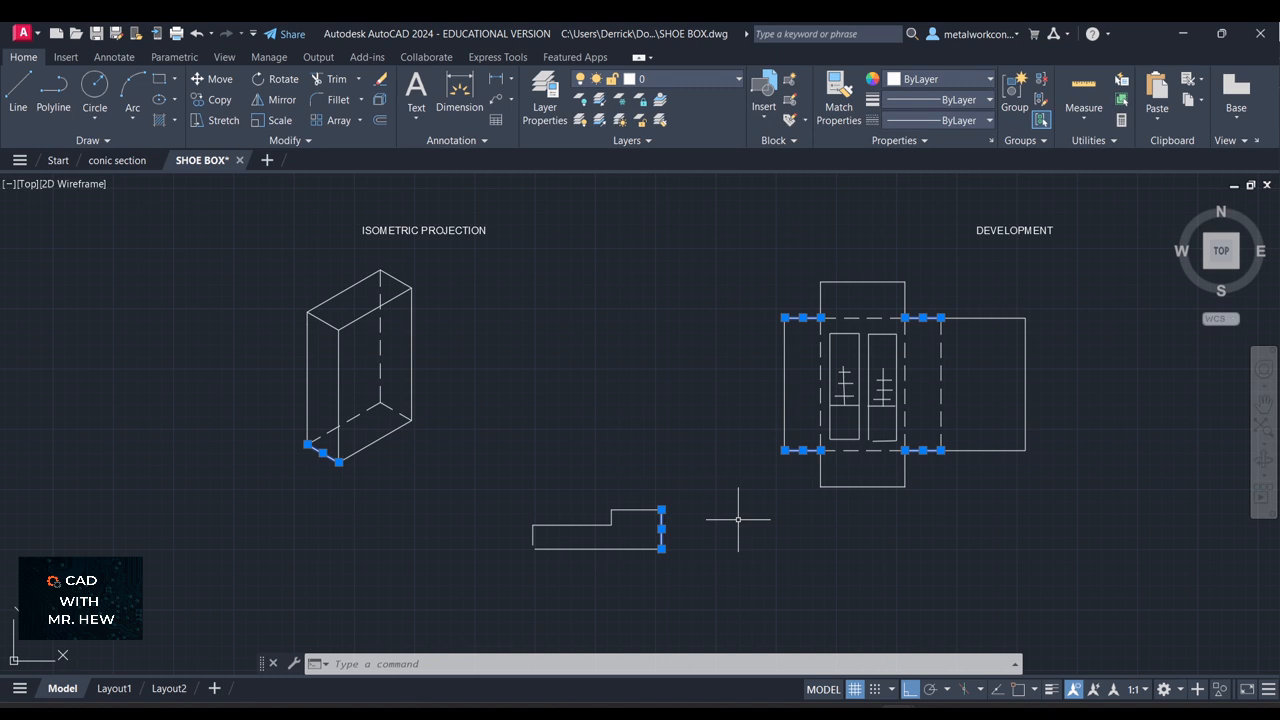
pyautogui.press('Escape')
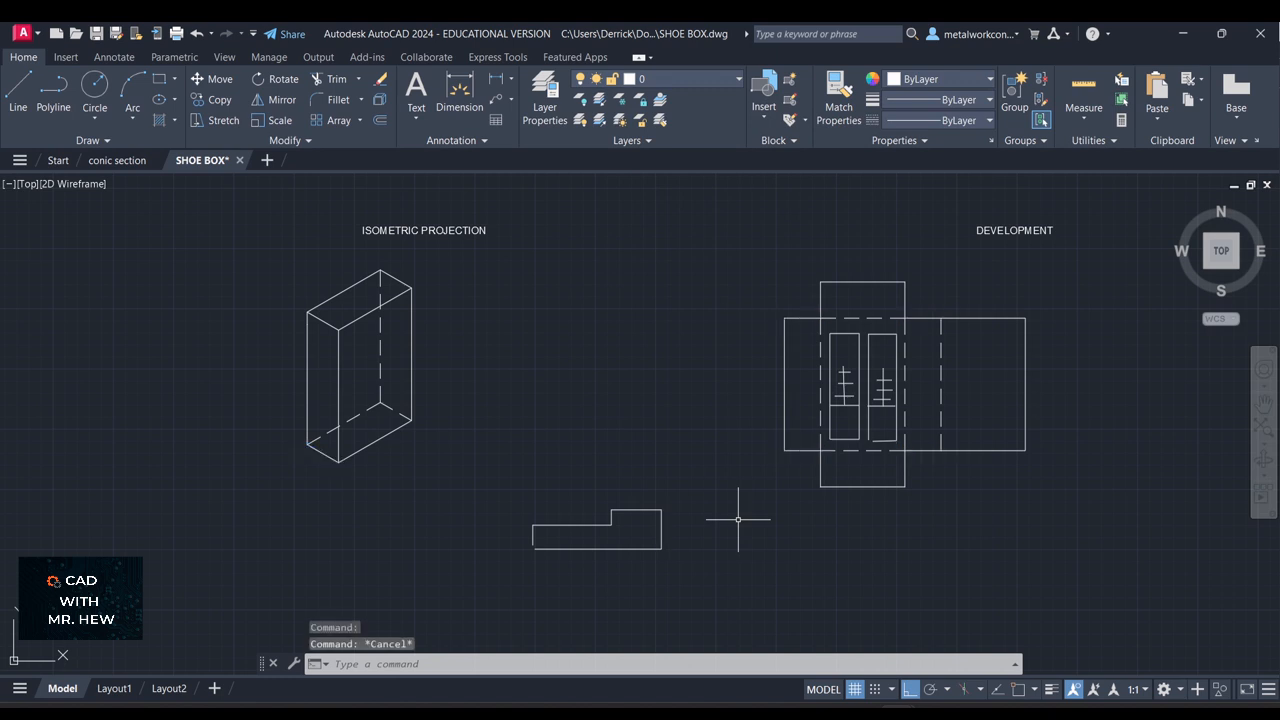
# - Highlight the outer long sides of the two shoe rectangles and the isometric box's front upper and lower long edges, and clear the selection
pyautogui.click(829, 395)
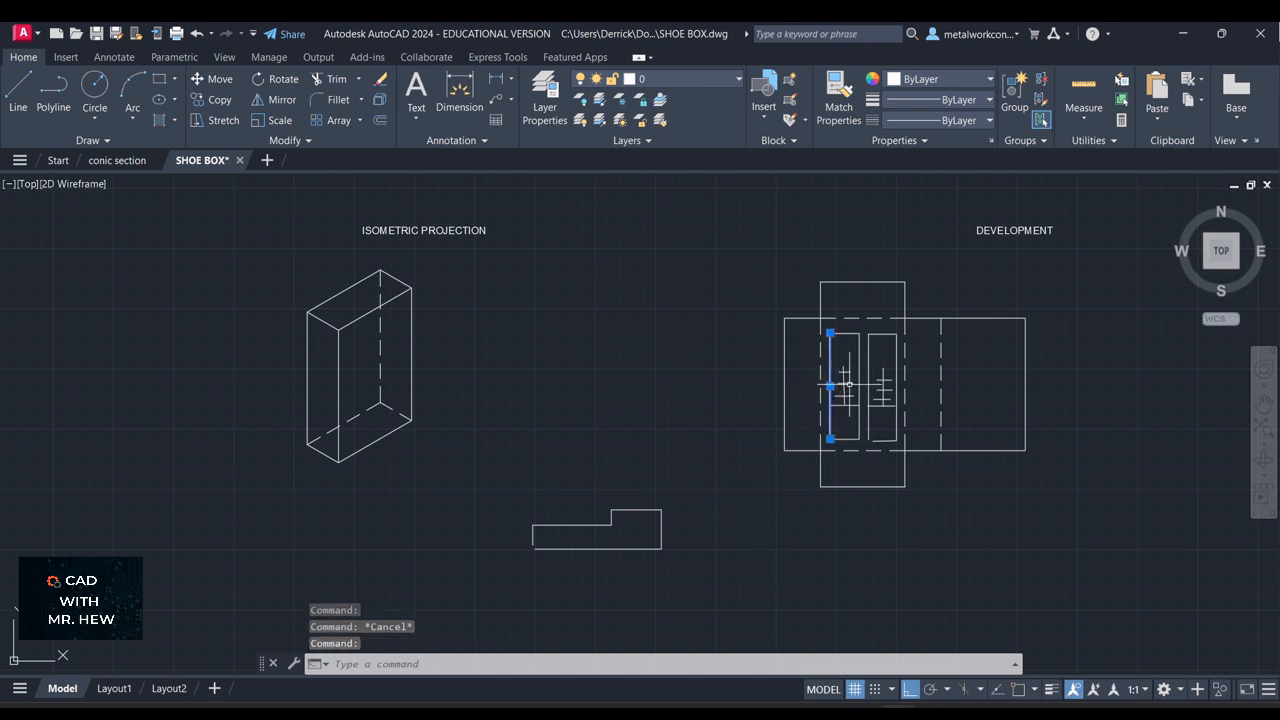
pyautogui.click(896, 353)
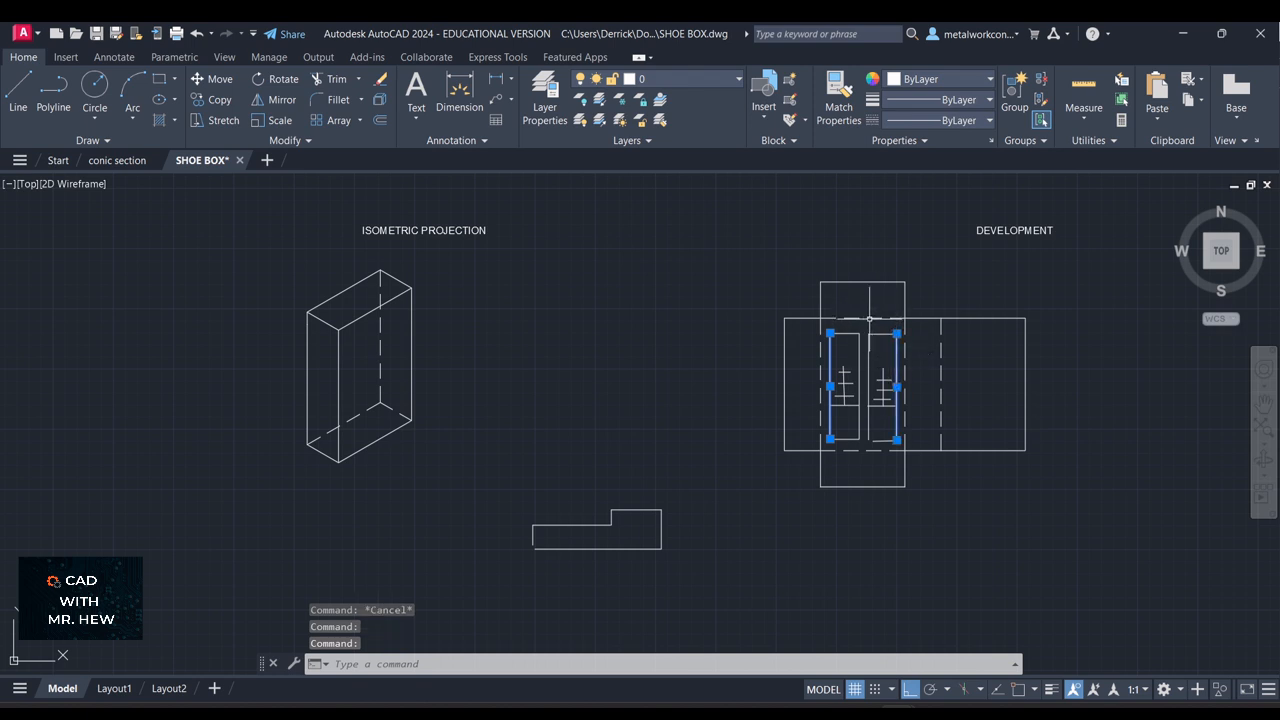
pyautogui.click(376, 308)
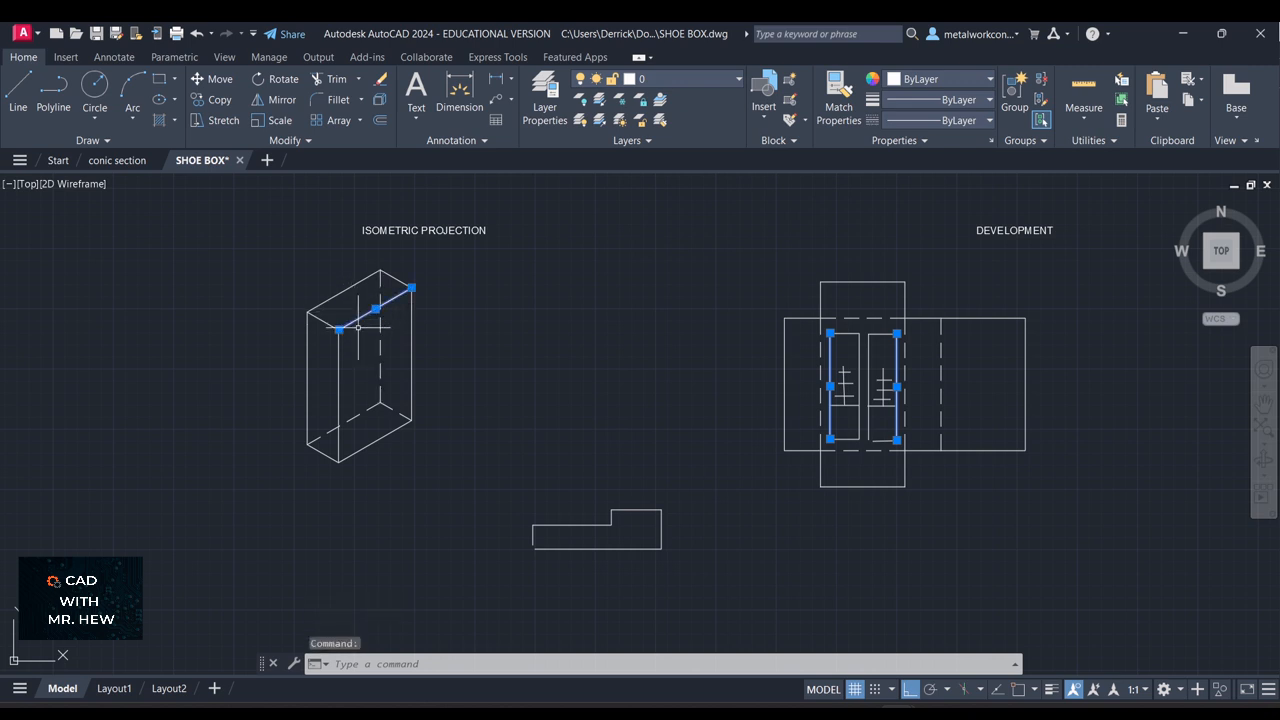
pyautogui.click(375, 440)
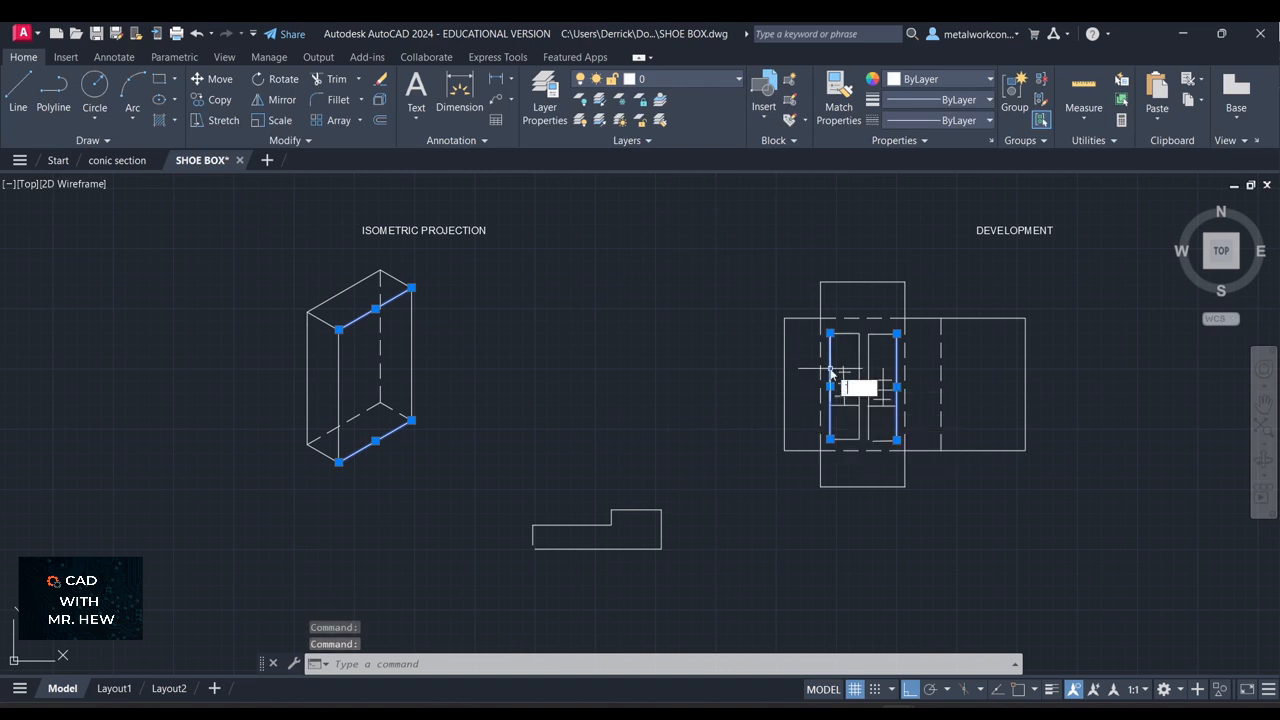
pyautogui.press('Escape')
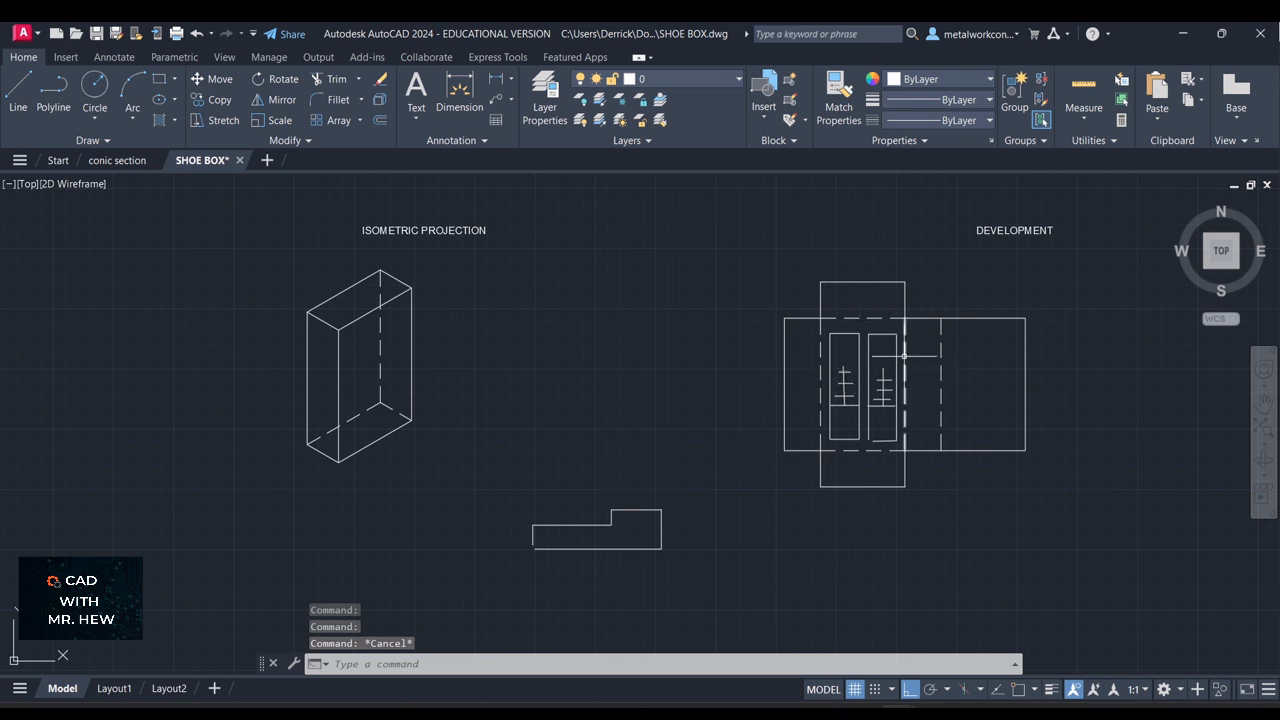
pyautogui.click(837, 335)
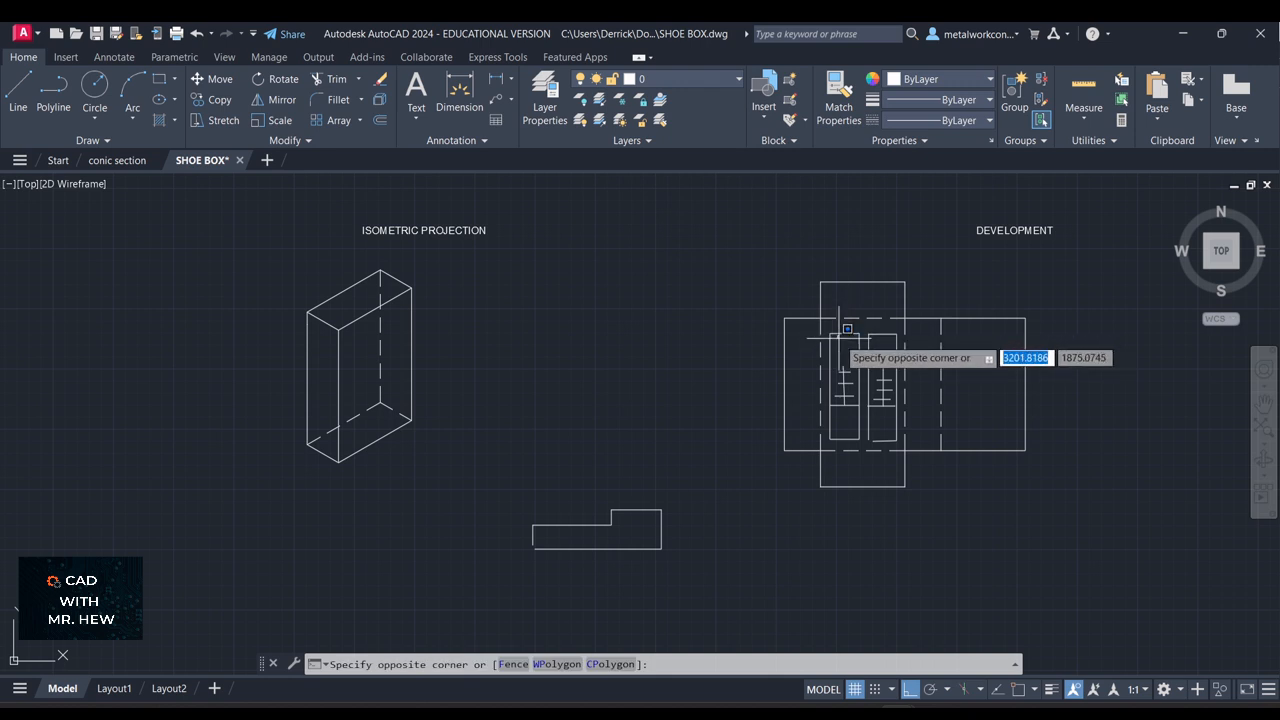
pyautogui.press('Escape')
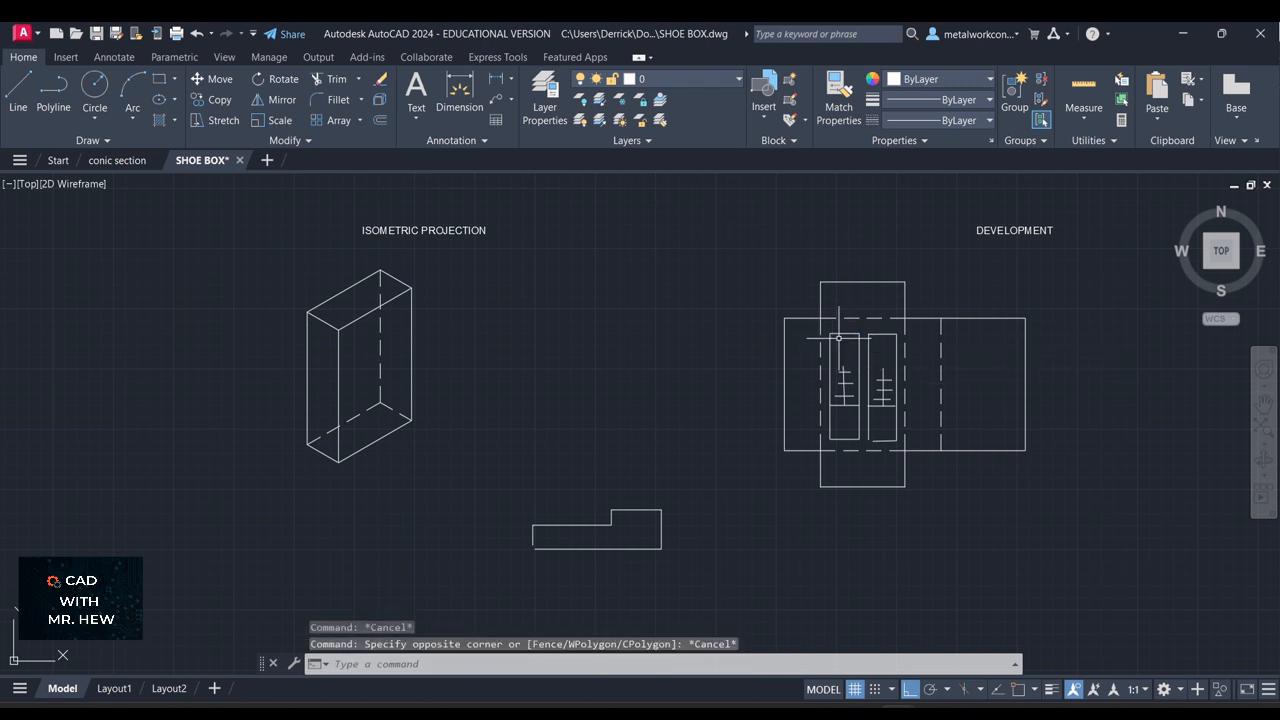
# - Highlight the side-view shoe's sole line, the isometric box's rear long edges and the development centre panel's horizontal fold lines, and clear the selection
pyautogui.click(586, 548)
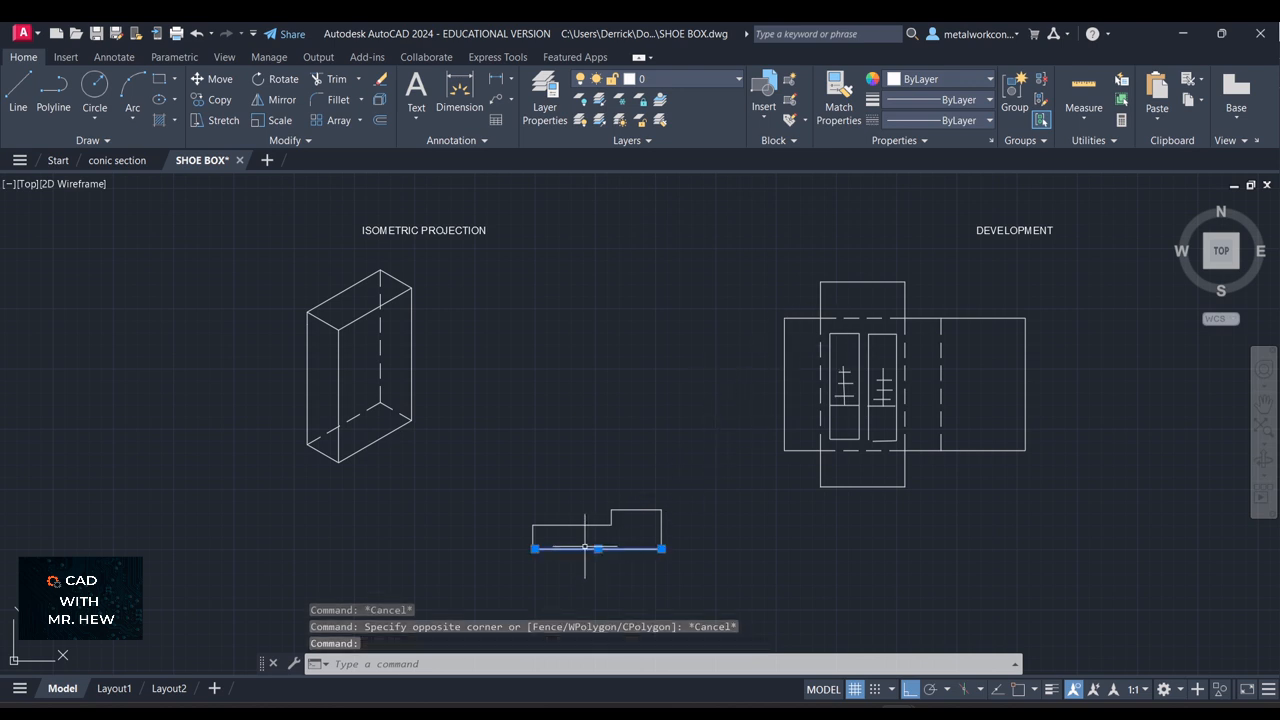
pyautogui.click(333, 295)
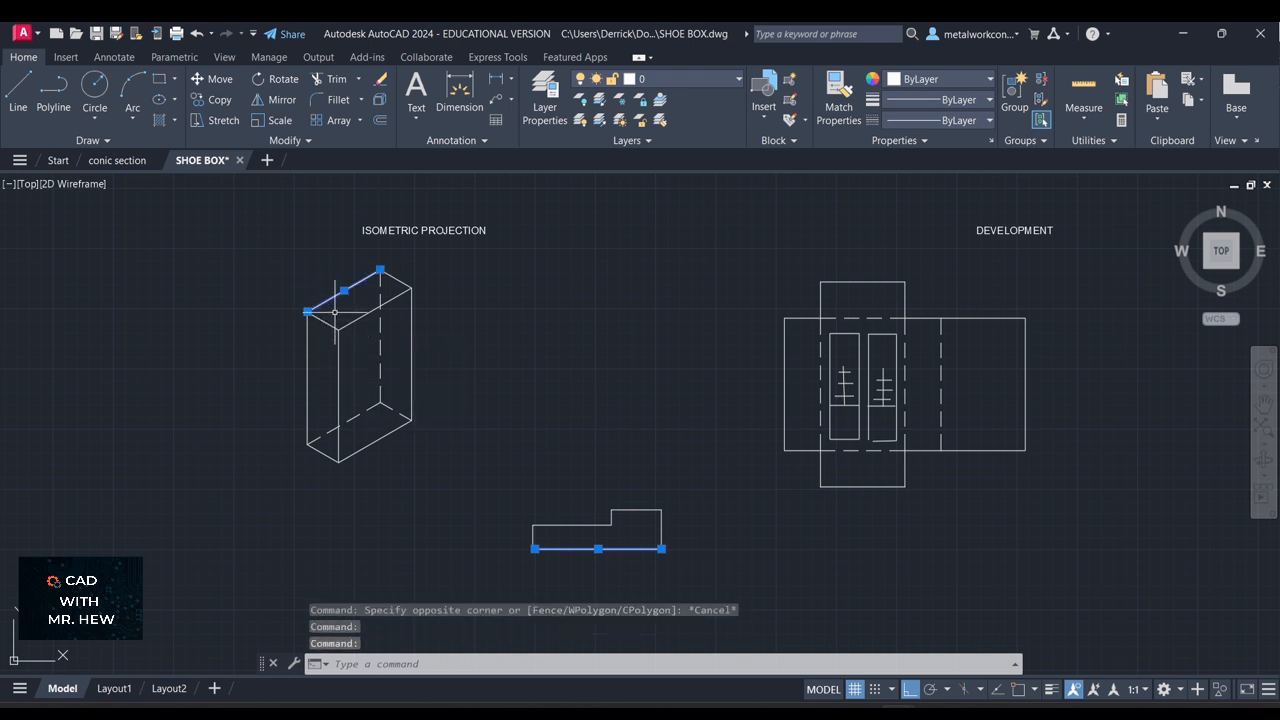
pyautogui.click(330, 429)
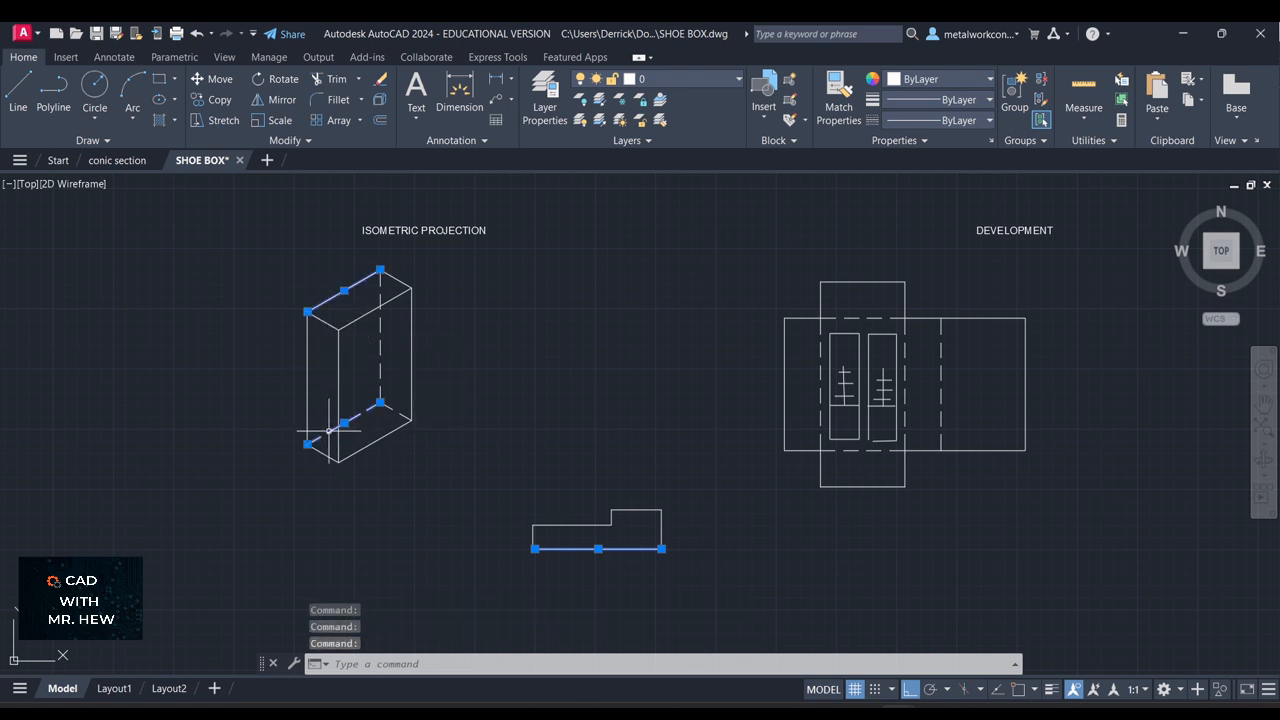
pyautogui.click(858, 320)
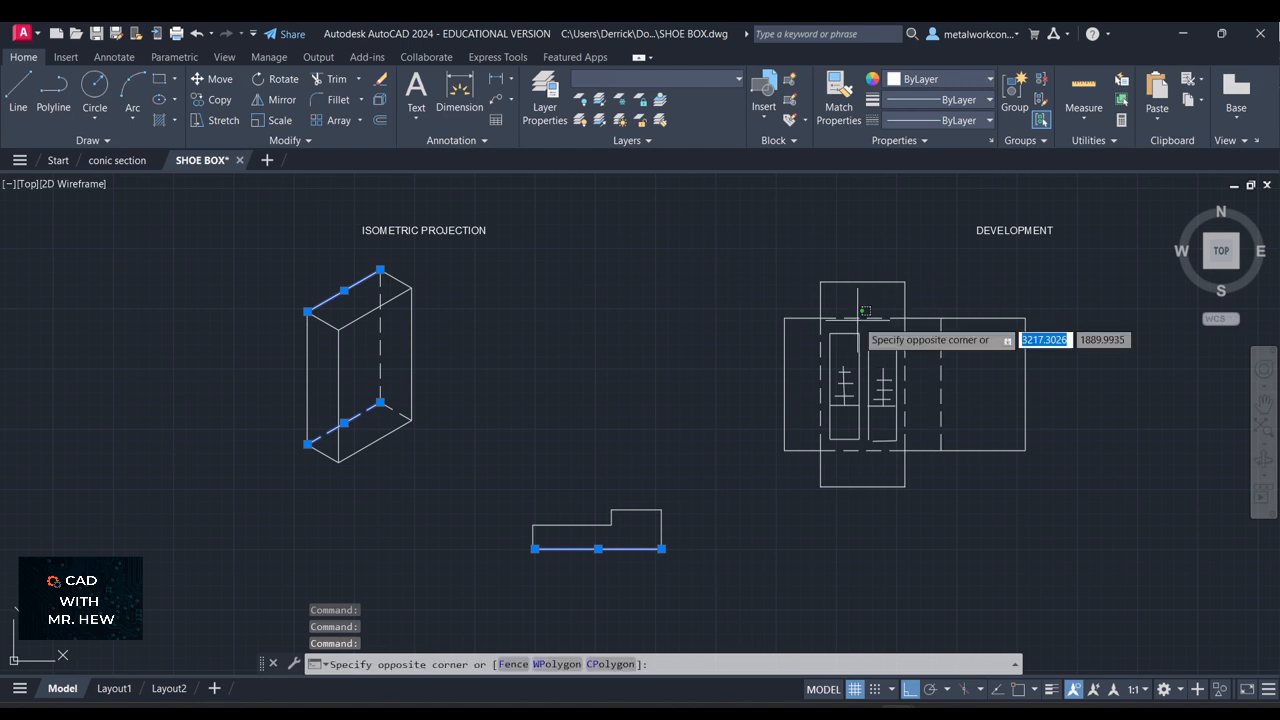
pyautogui.click(853, 318)
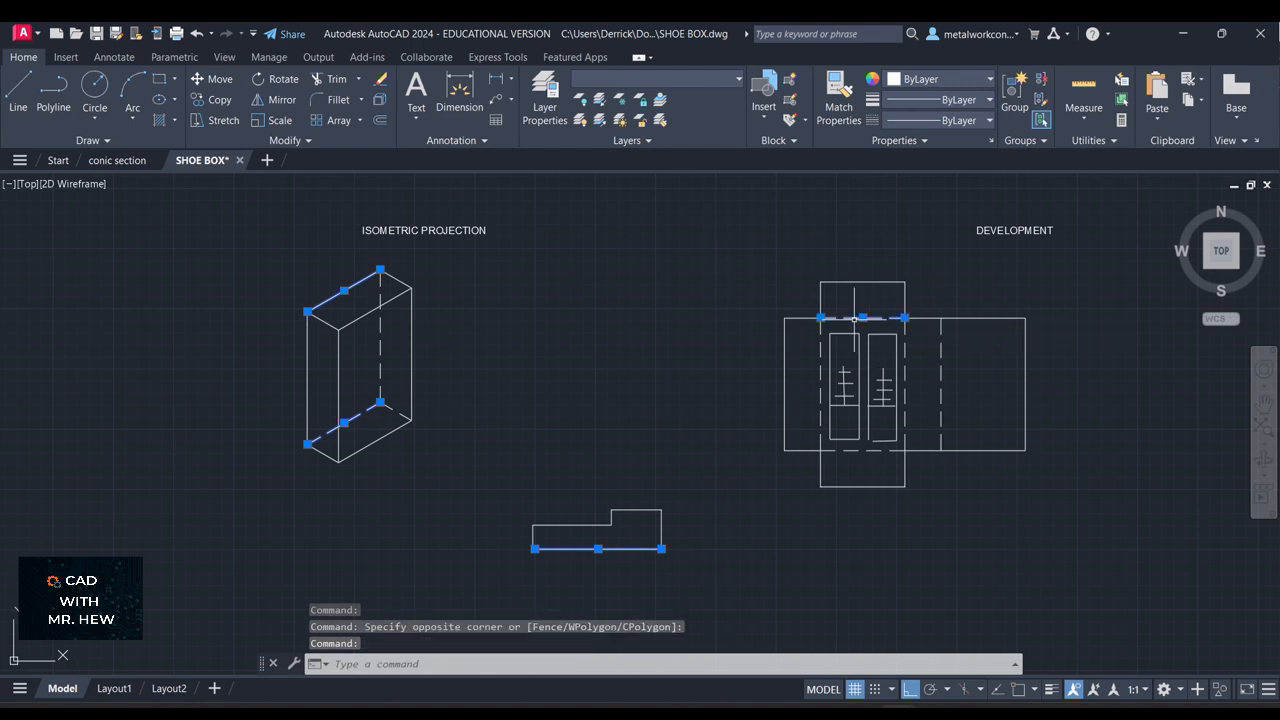
pyautogui.click(847, 451)
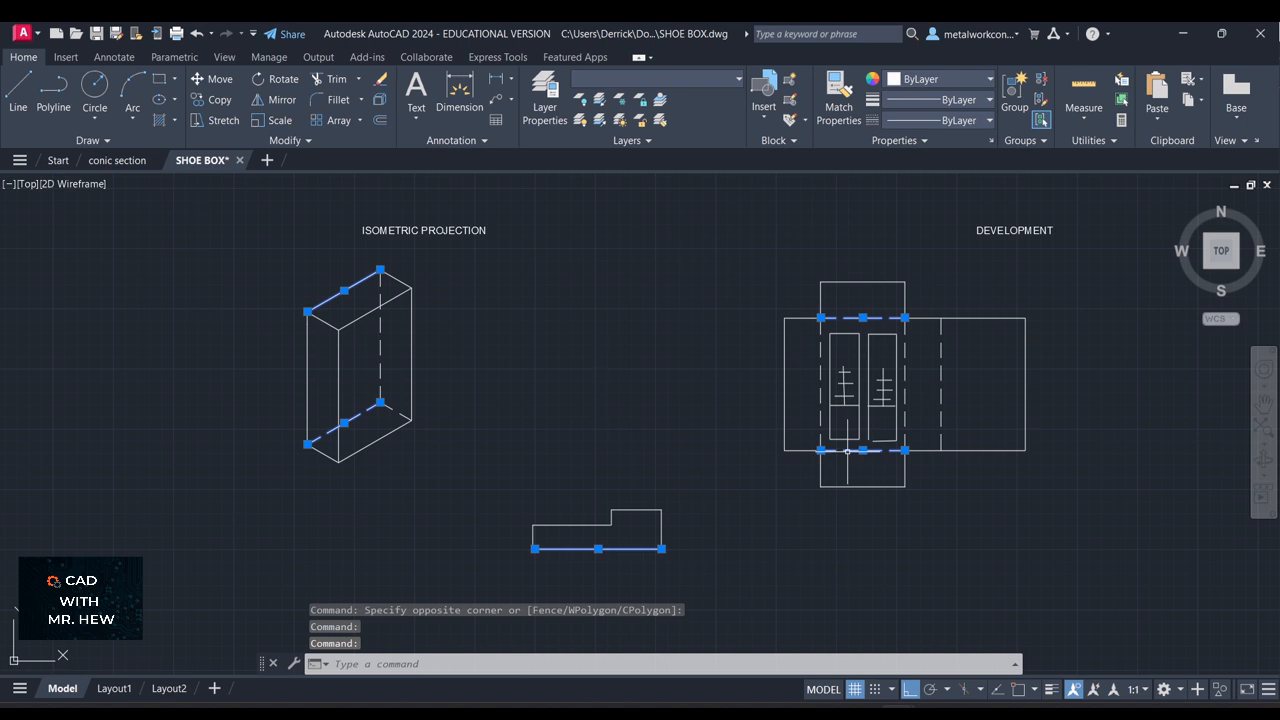
pyautogui.press('Escape')
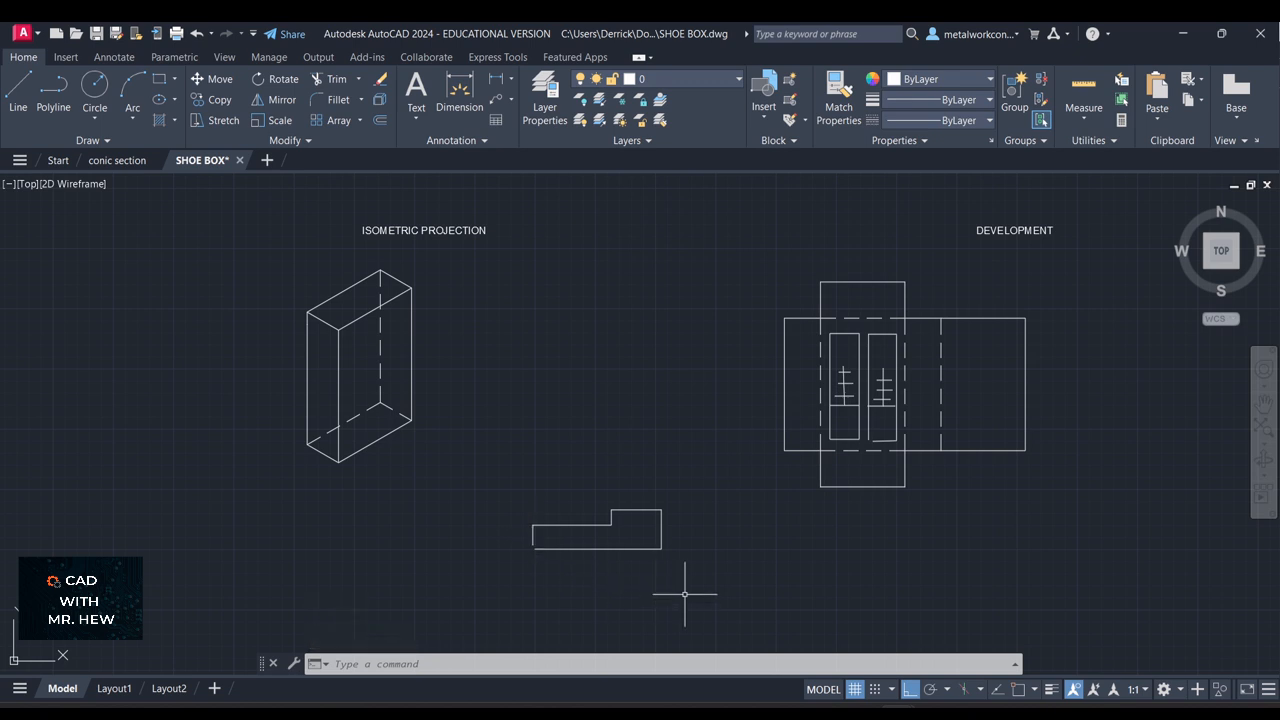
# - Draw a short slanted line outwards and upwards from the side-view shoe's upper toe corner, with object snap on and ortho off
pyautogui.write('l')
pyautogui.press('Return')
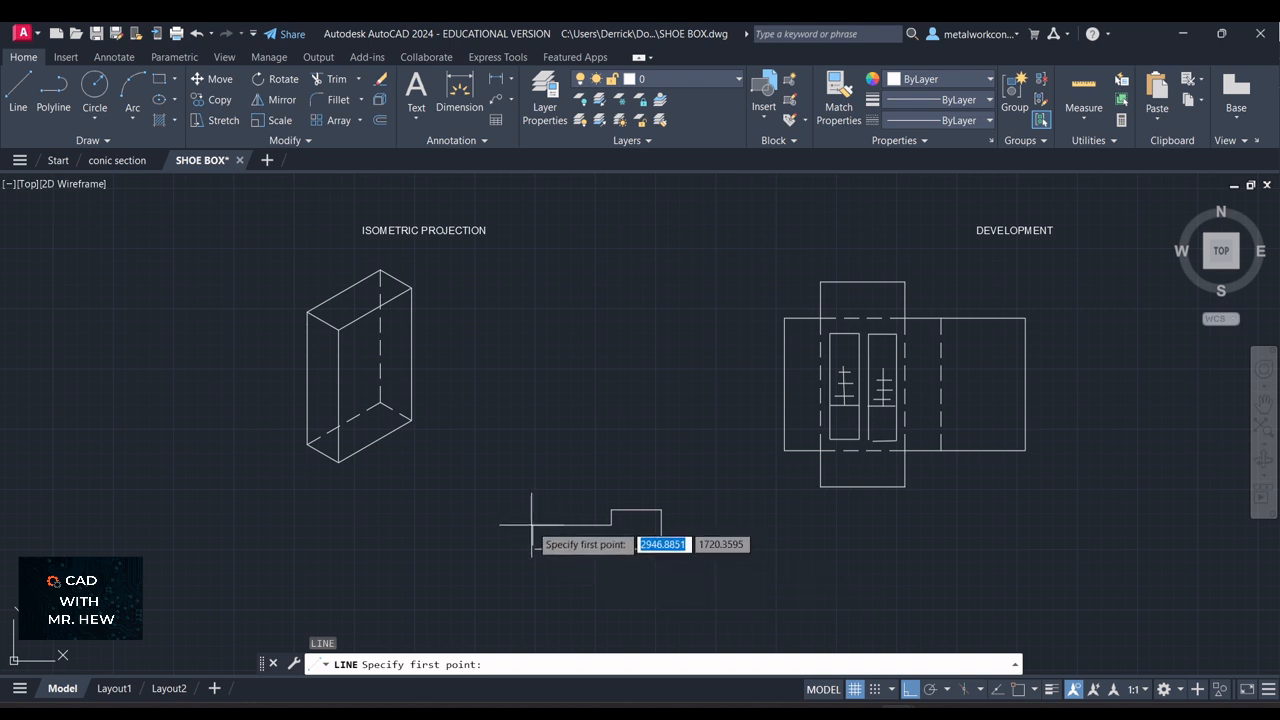
pyautogui.click(1017, 689)
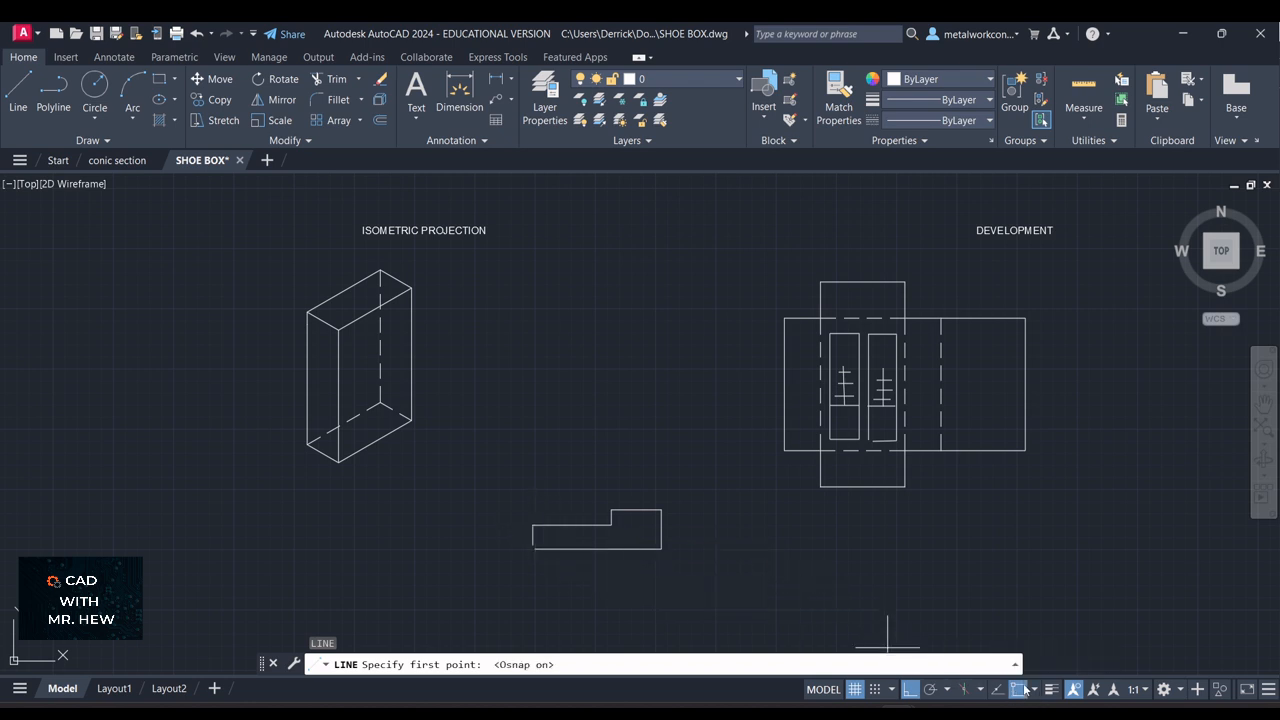
pyautogui.click(533, 524)
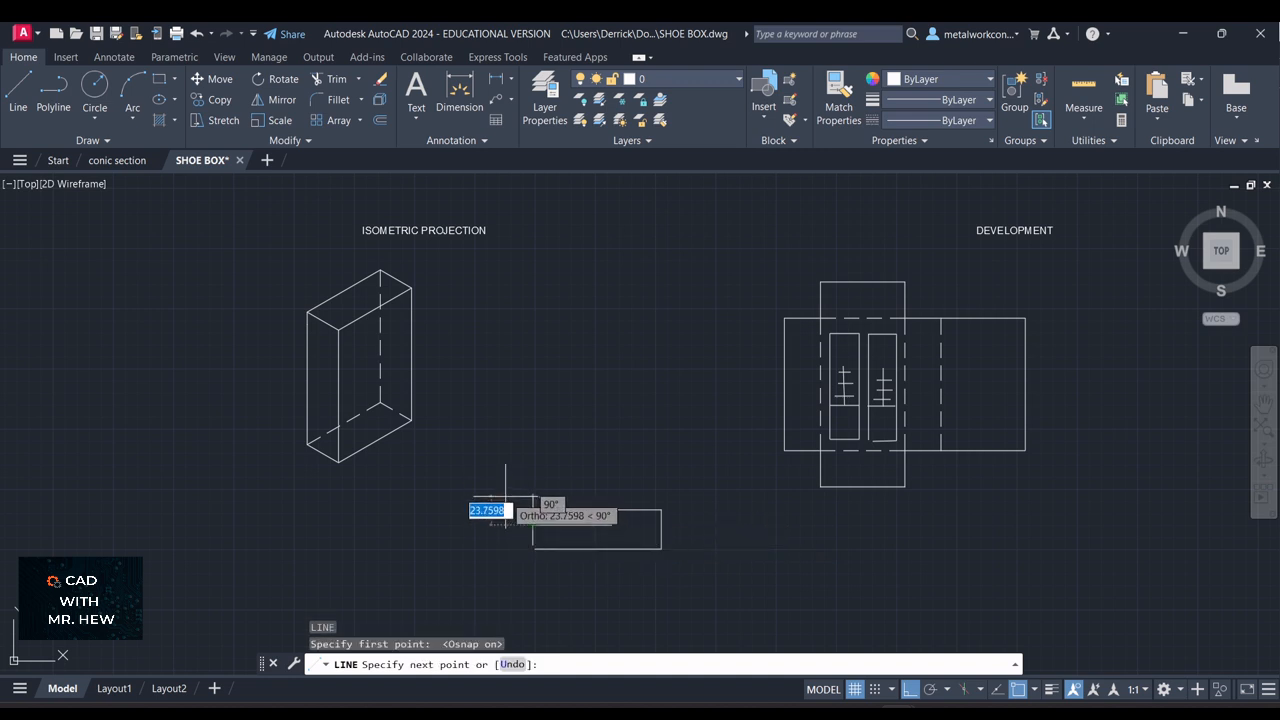
pyautogui.click(910, 689)
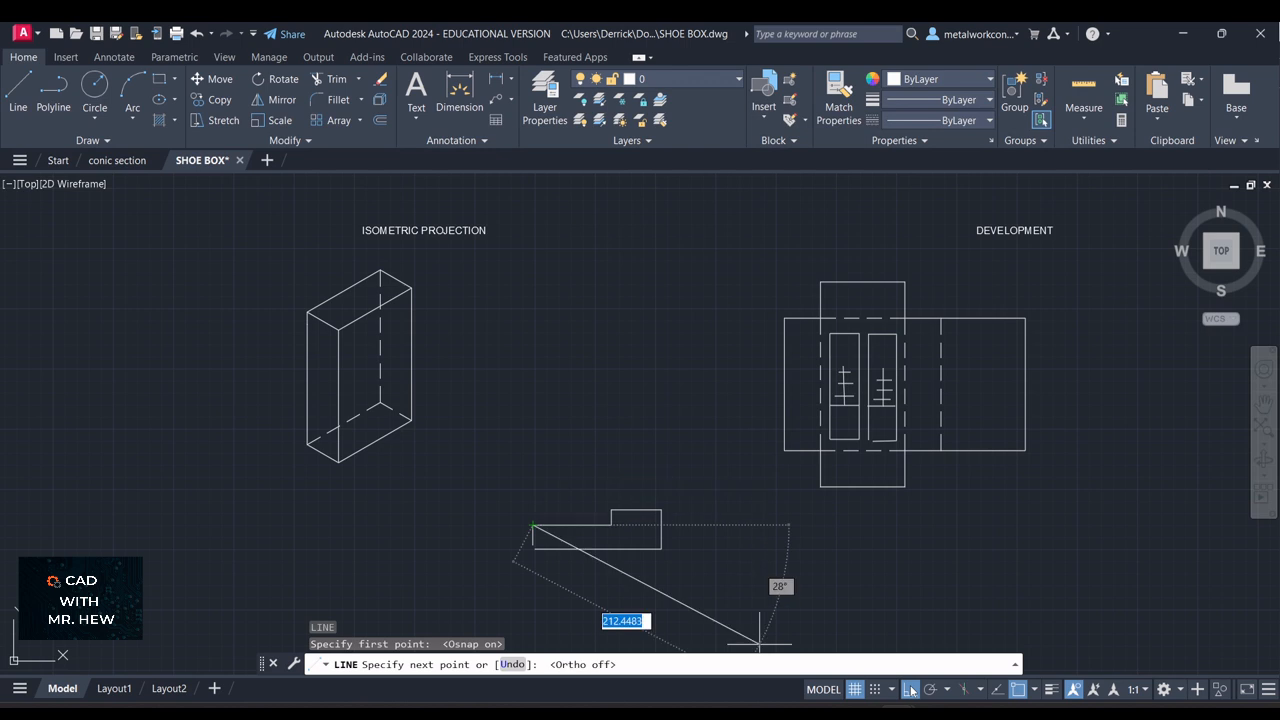
pyautogui.click(500, 500)
pyautogui.press('Return')
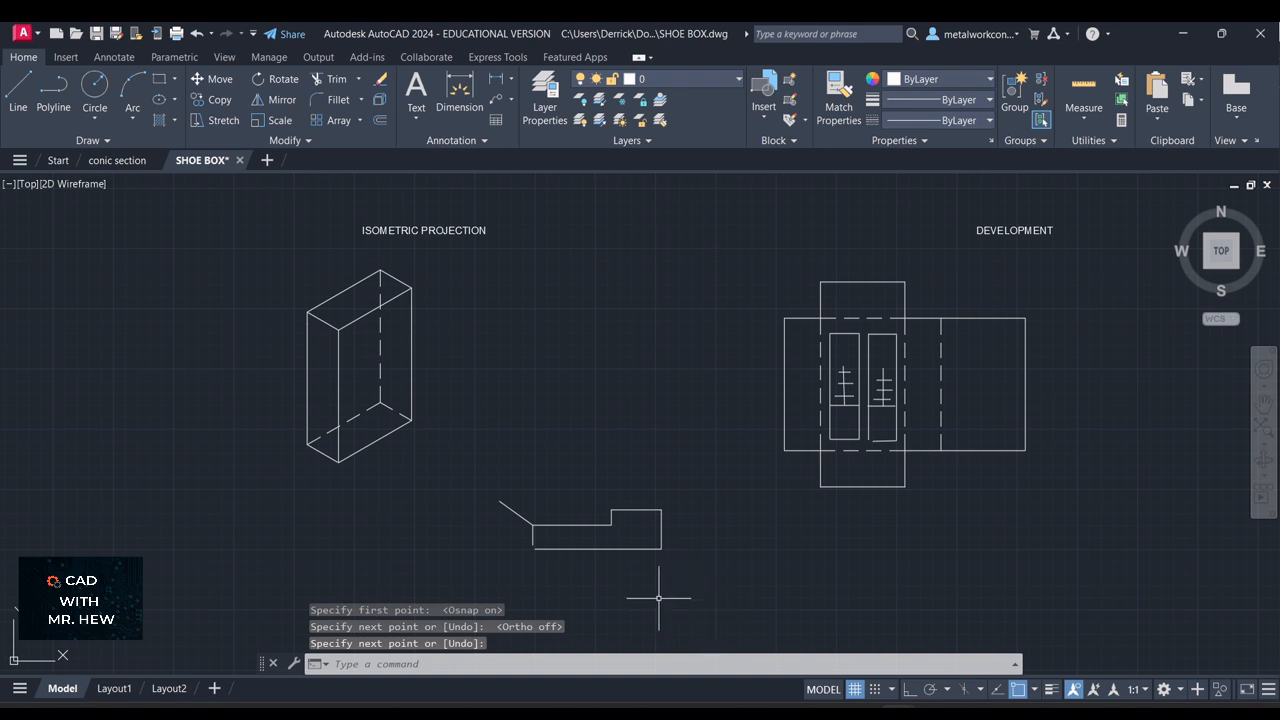
# - Draw a second short line from the shoe's lower toe corner, slanting outwards and upwards roughly parallel to the first one
pyautogui.write('l')
pyautogui.press('Return')
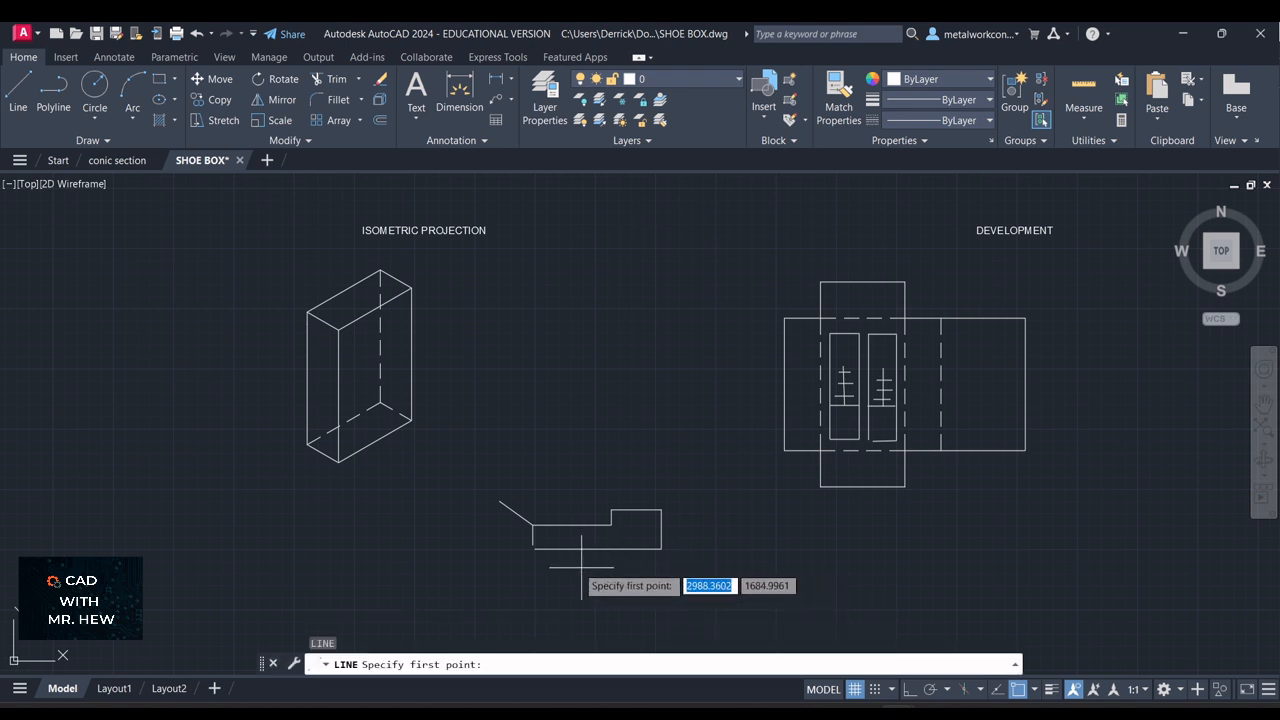
pyautogui.click(535, 549)
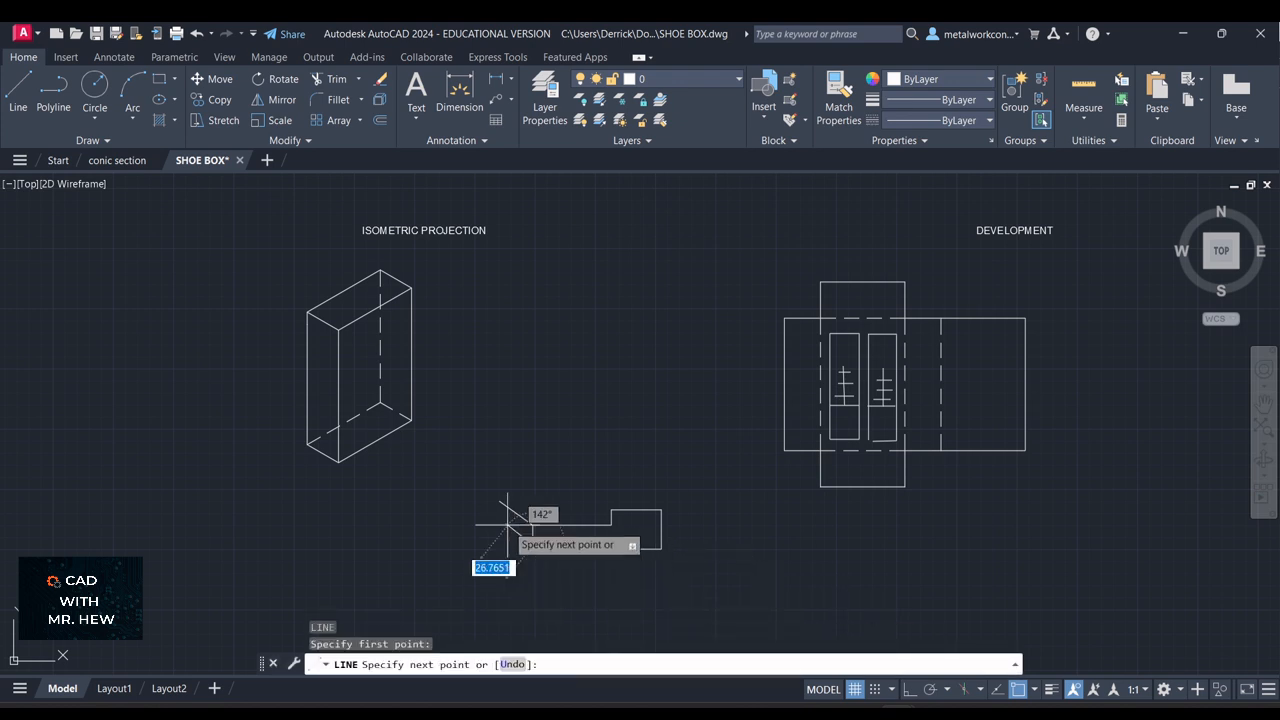
pyautogui.click(502, 523)
pyautogui.press('Return')
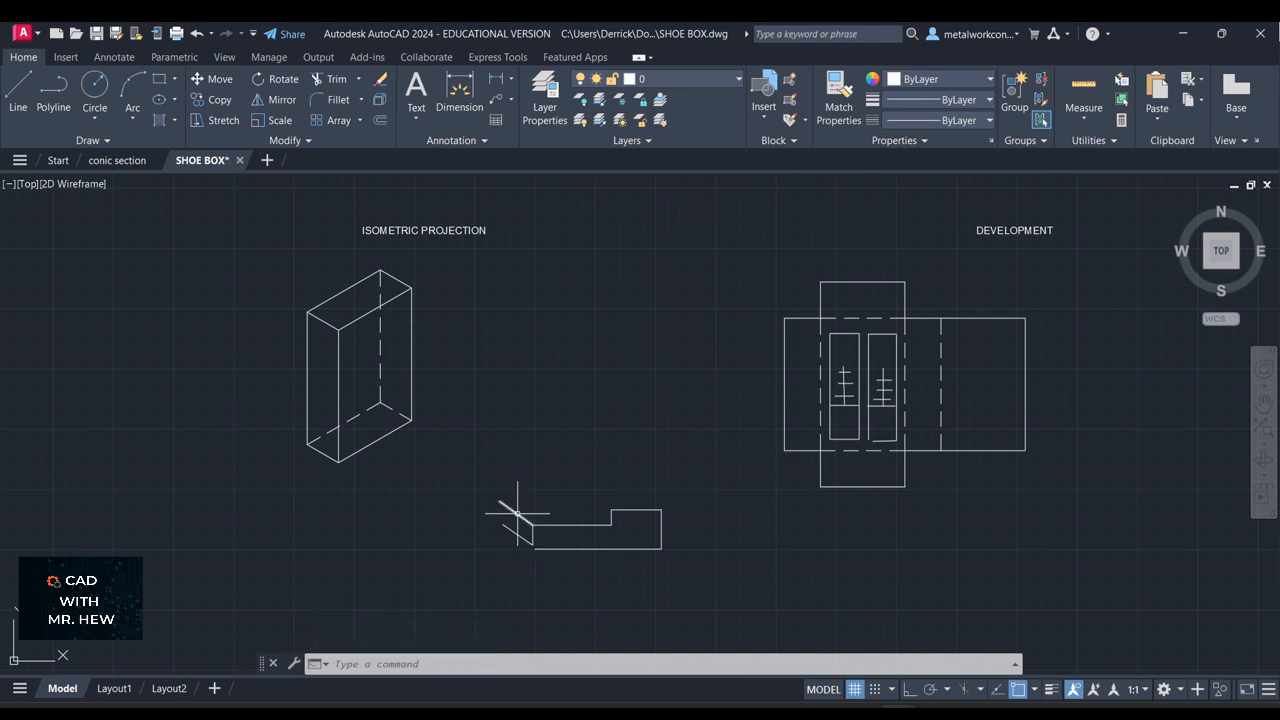
# - Highlight the upper slanted toe line, the lower end flap's short sides and the lower edges of both shoe rectangles, and clear the selection
pyautogui.click(511, 510)
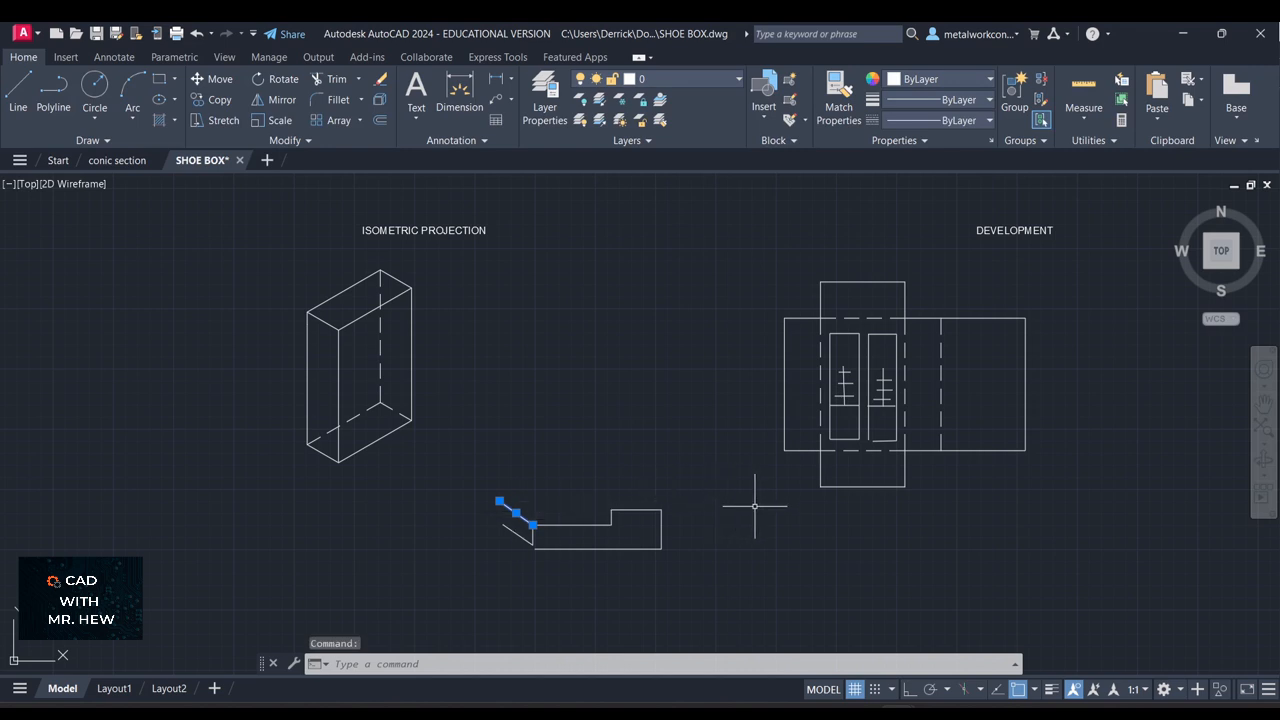
pyautogui.click(905, 468)
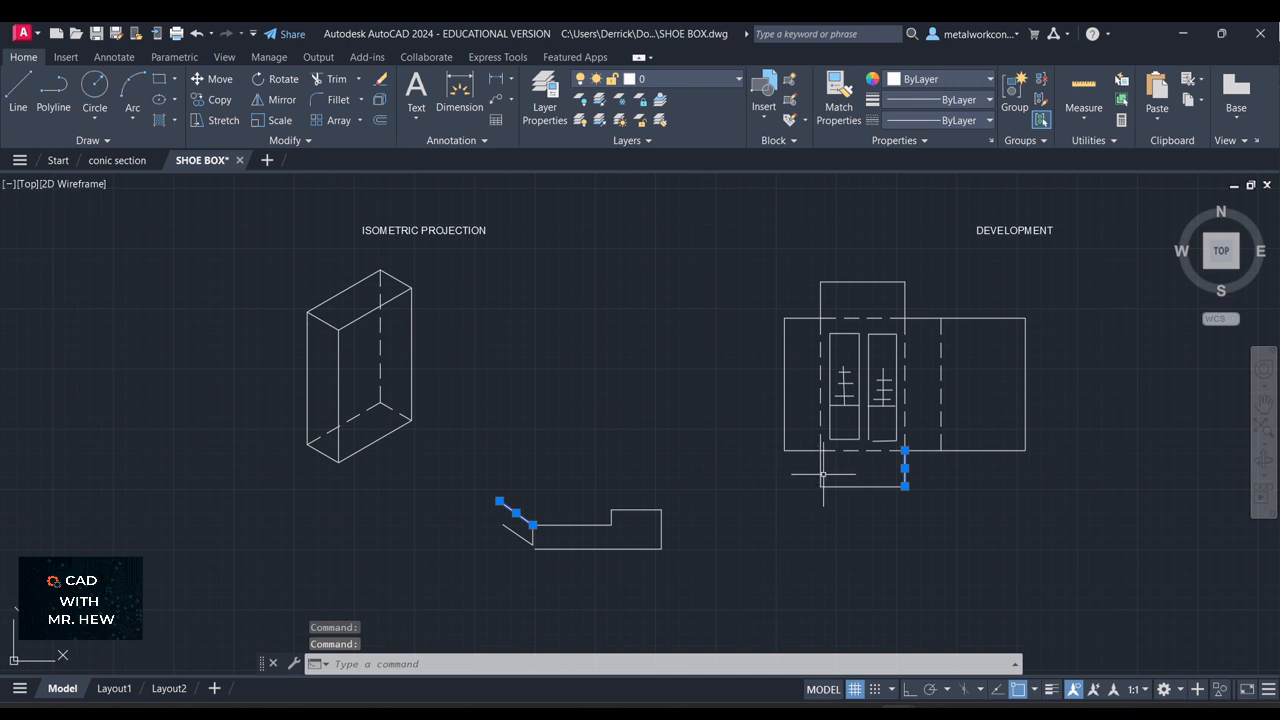
pyautogui.click(822, 474)
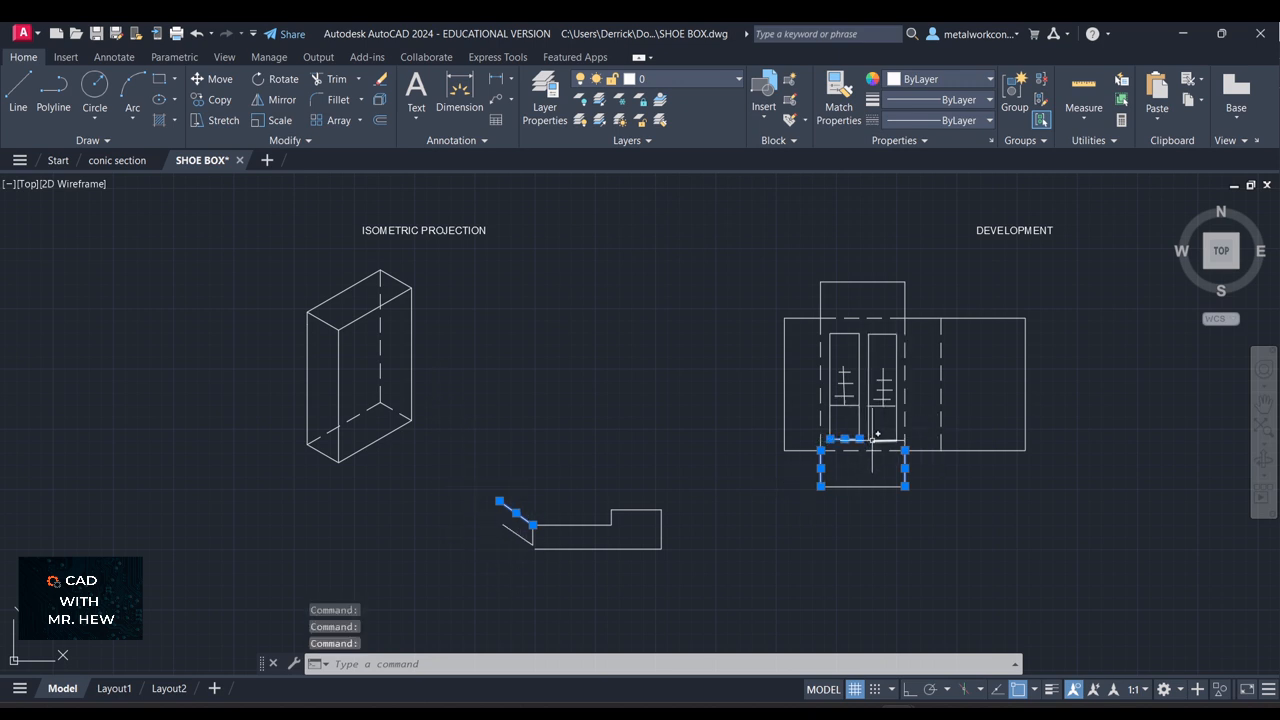
pyautogui.click(868, 440)
pyautogui.moveTo(873, 441)
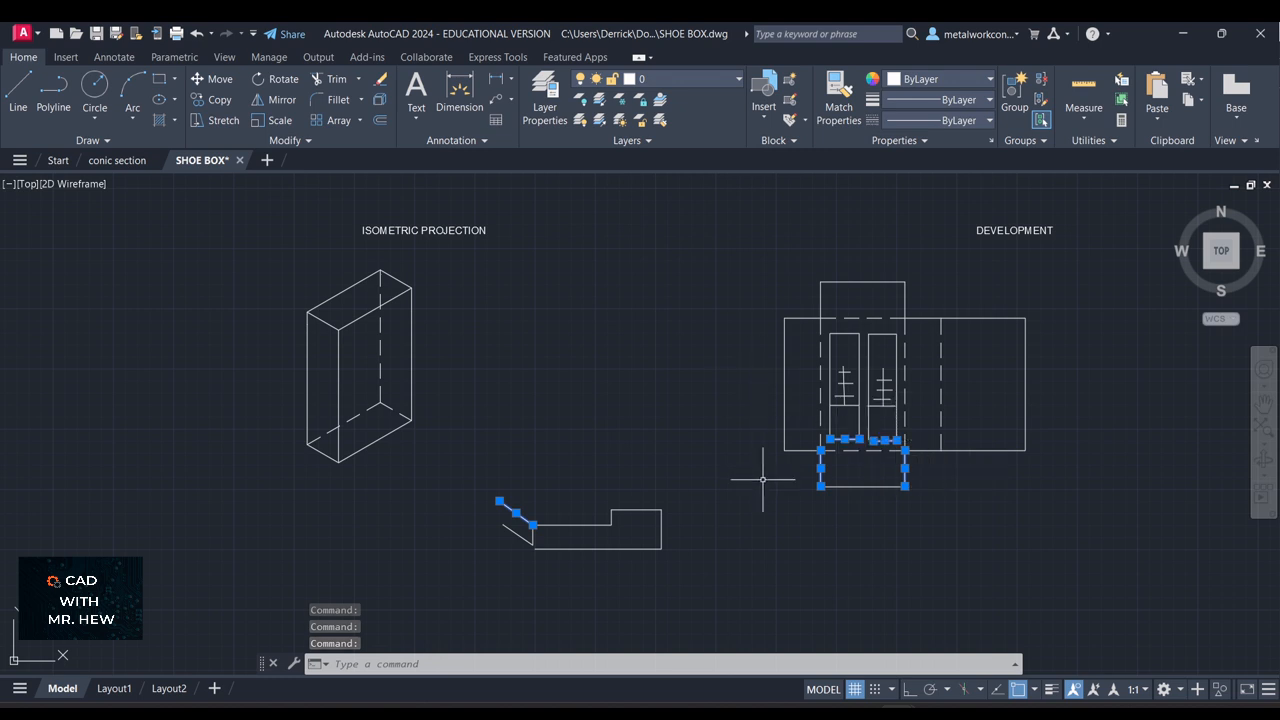
pyautogui.press('Escape')
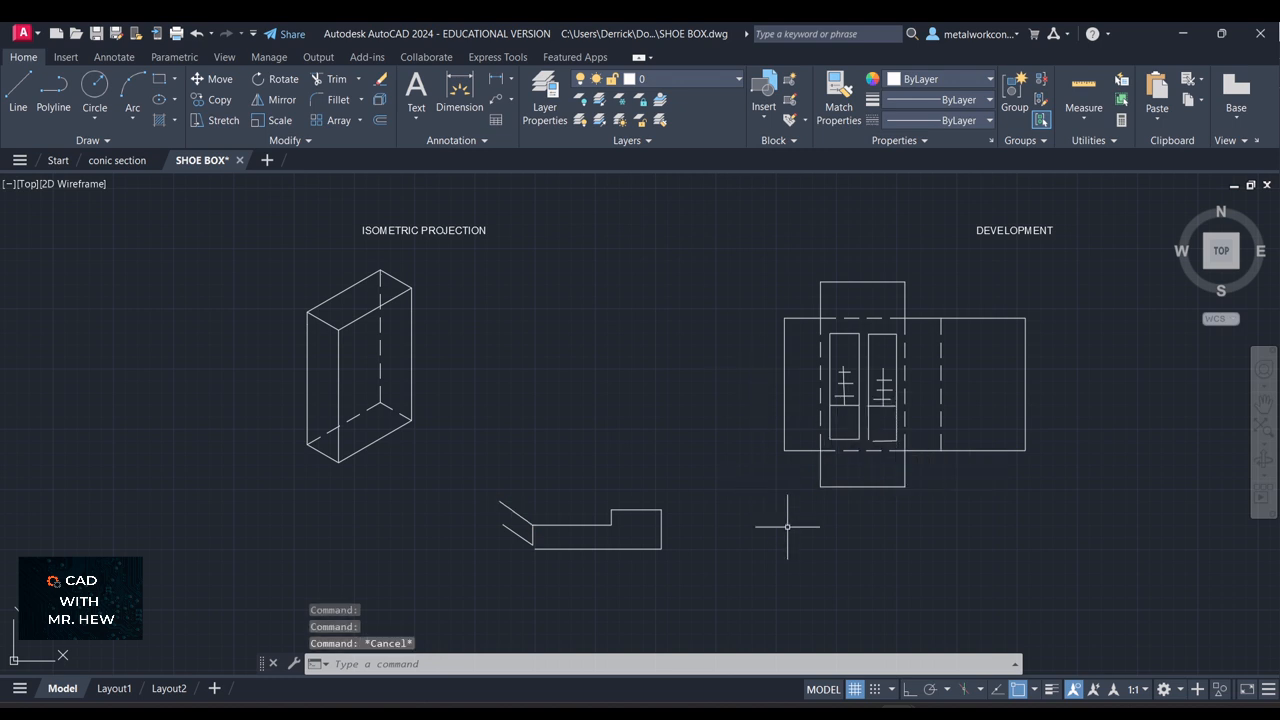